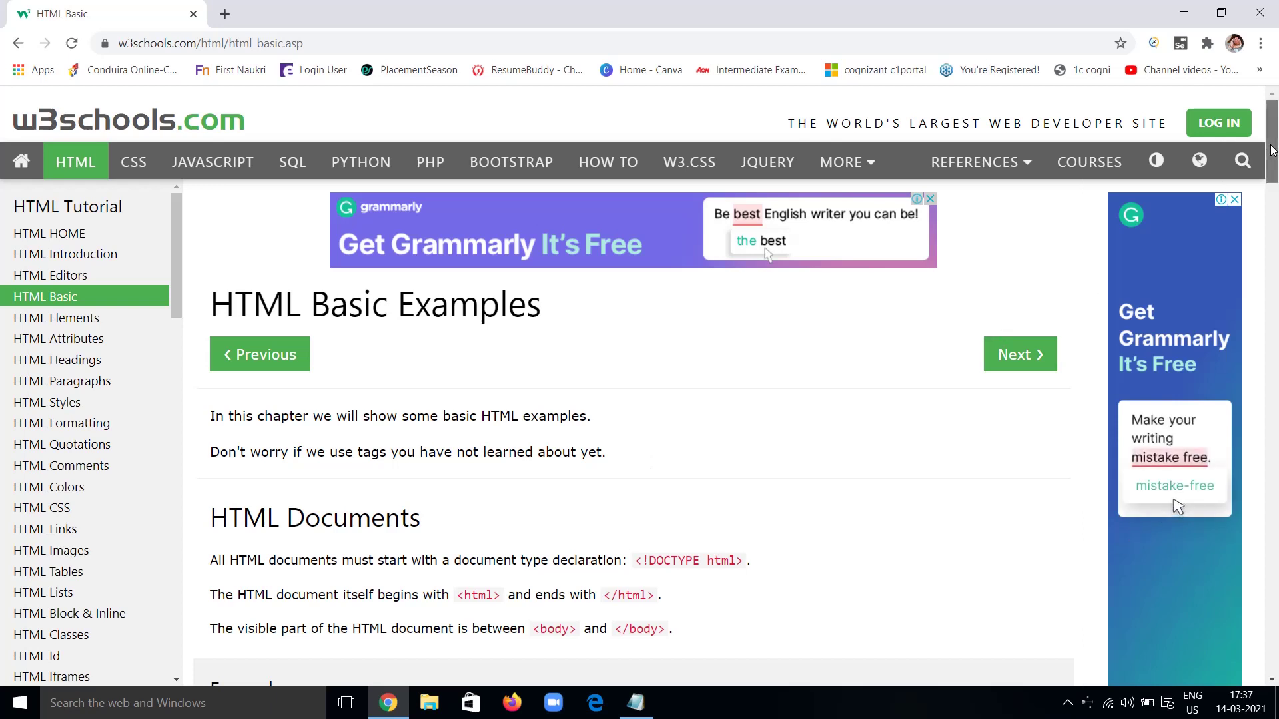
# Step: Highlight the doctype, html and body tags in the HTML Basic example and explanation
pyautogui.moveTo(1272, 150); pyautogui.dragTo(1272, 193)
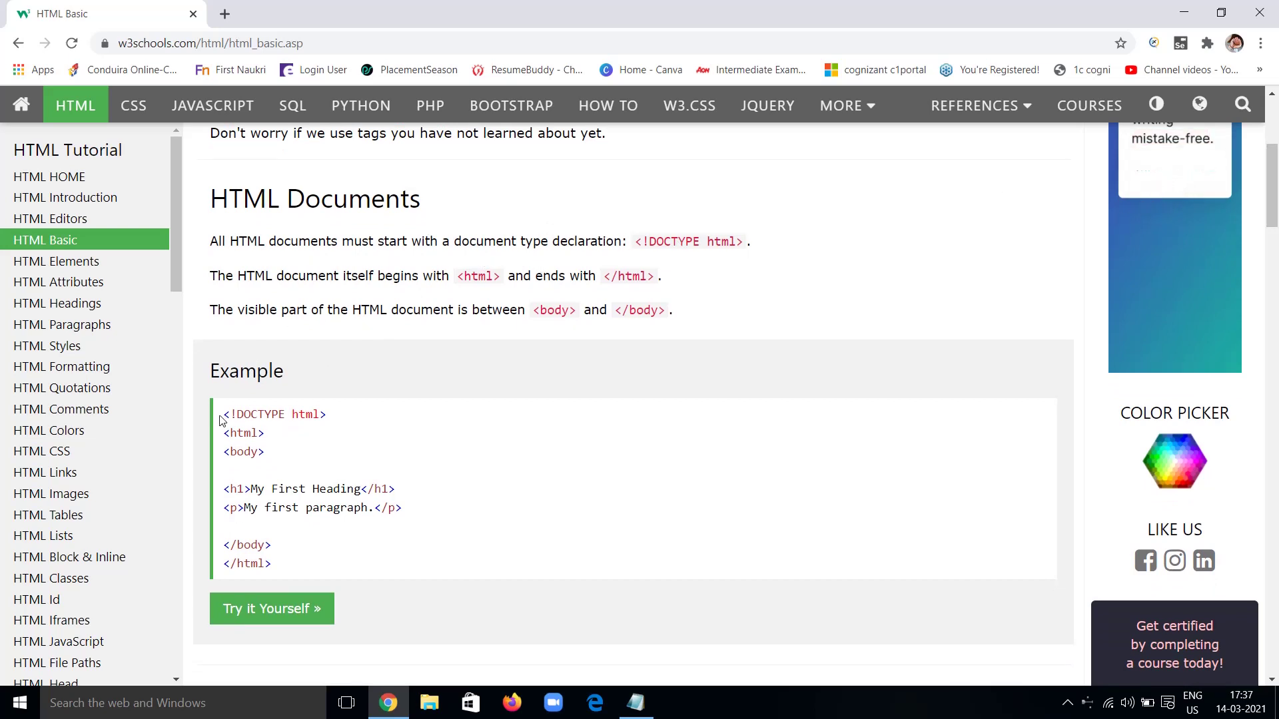
pyautogui.moveTo(223, 415); pyautogui.dragTo(345, 406)
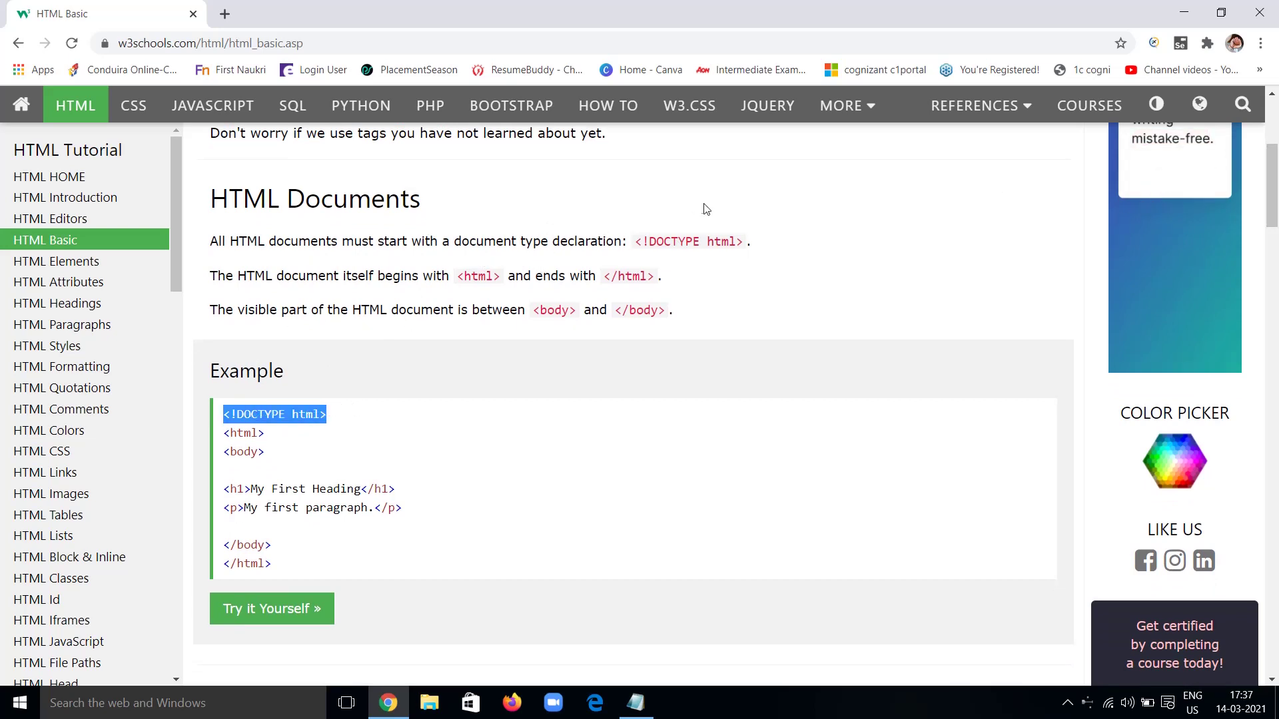
pyautogui.moveTo(641, 242); pyautogui.dragTo(742, 242)
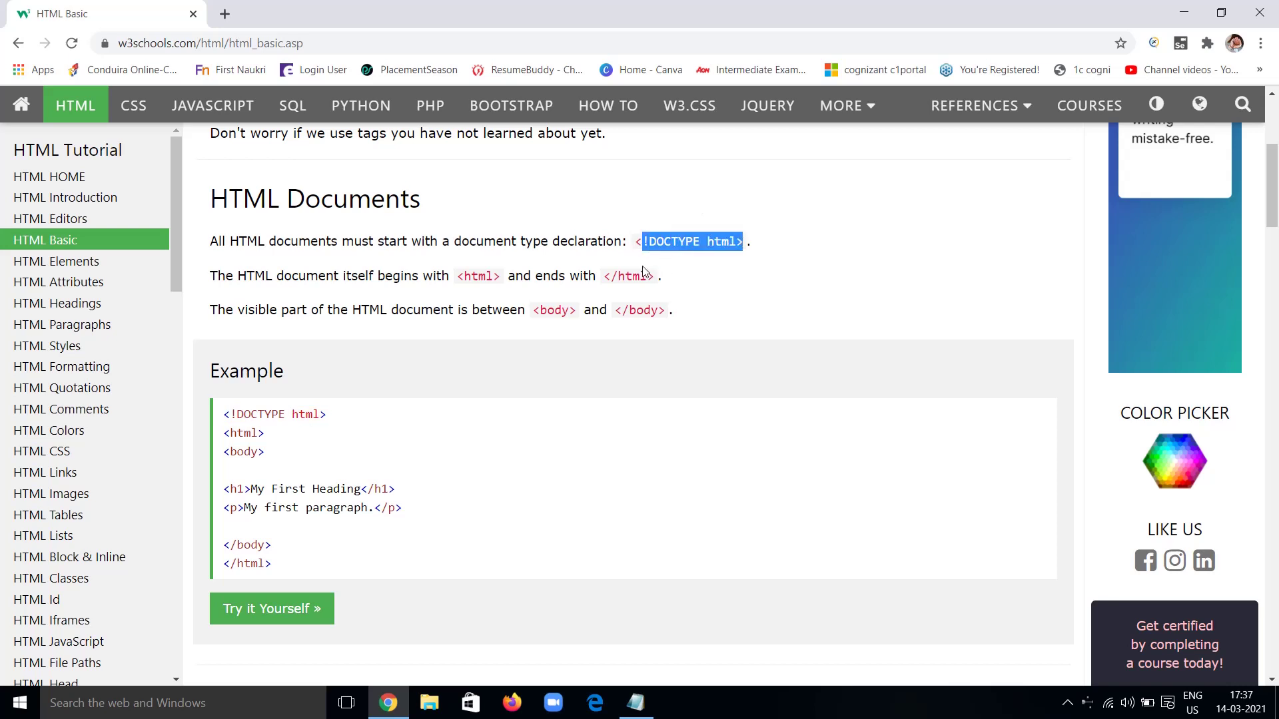
pyautogui.click(444, 371)
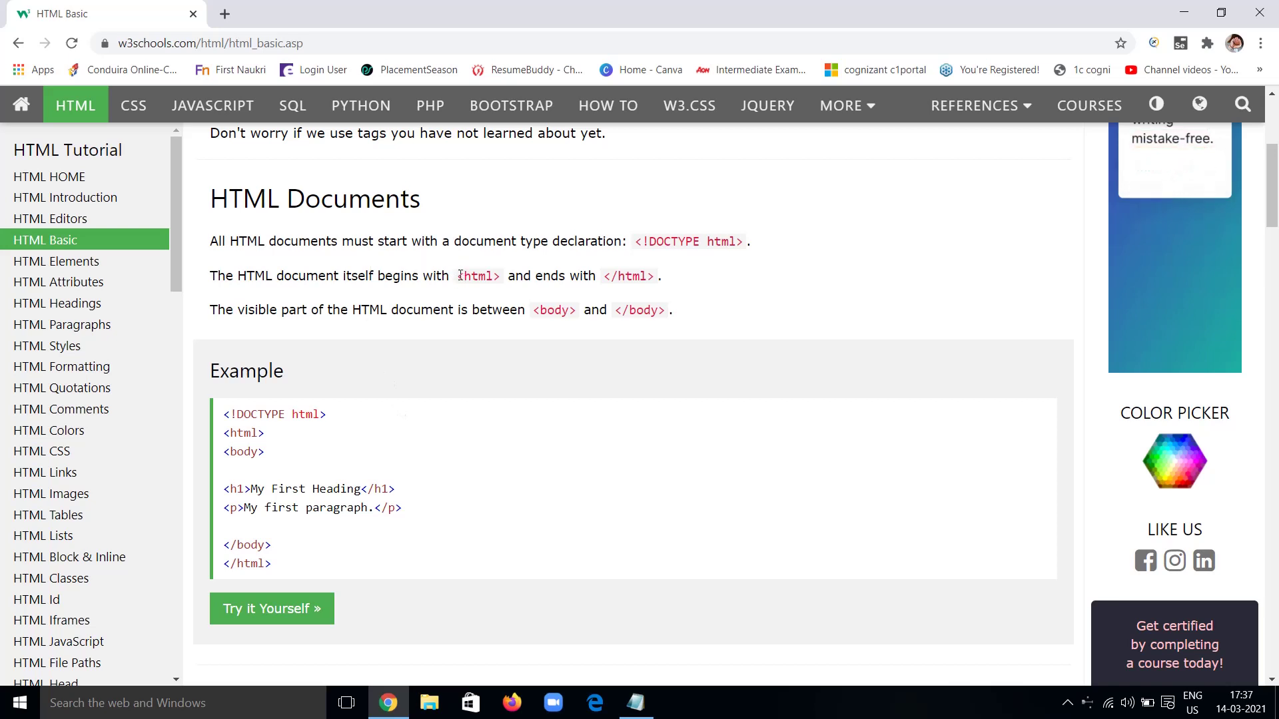
pyautogui.moveTo(460, 275); pyautogui.dragTo(502, 280)
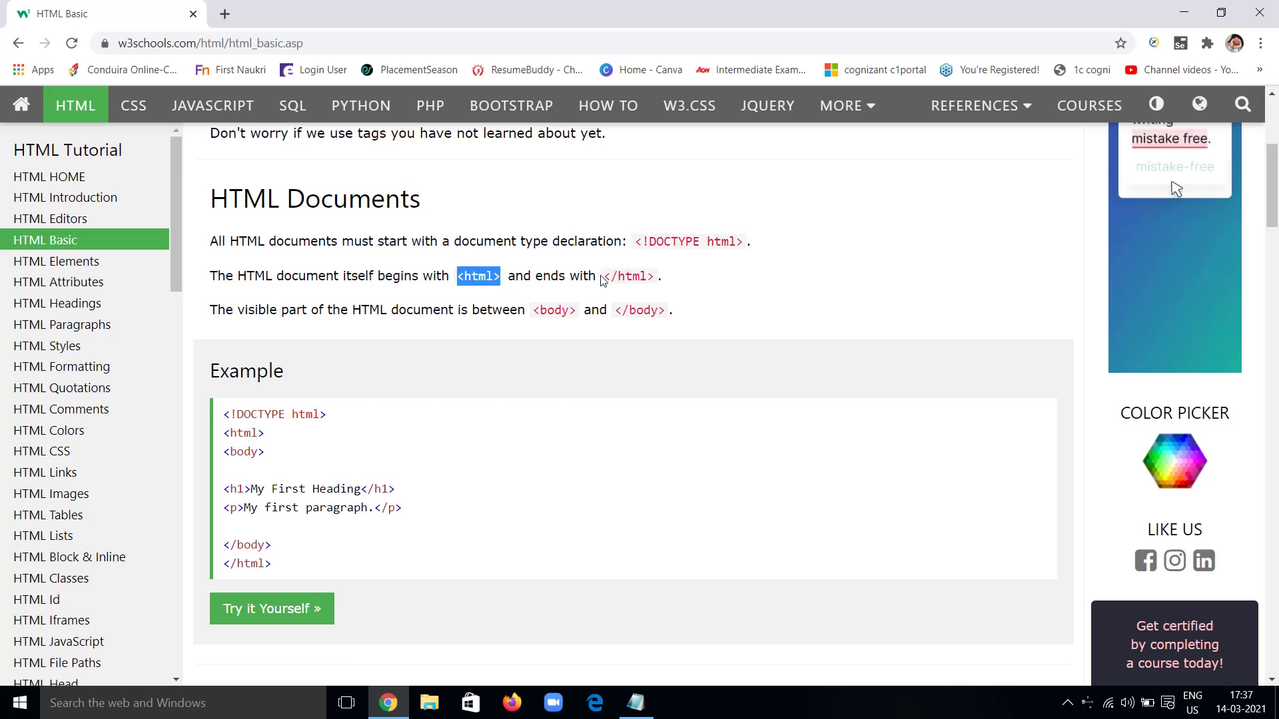
pyautogui.moveTo(602, 276); pyautogui.dragTo(674, 280)
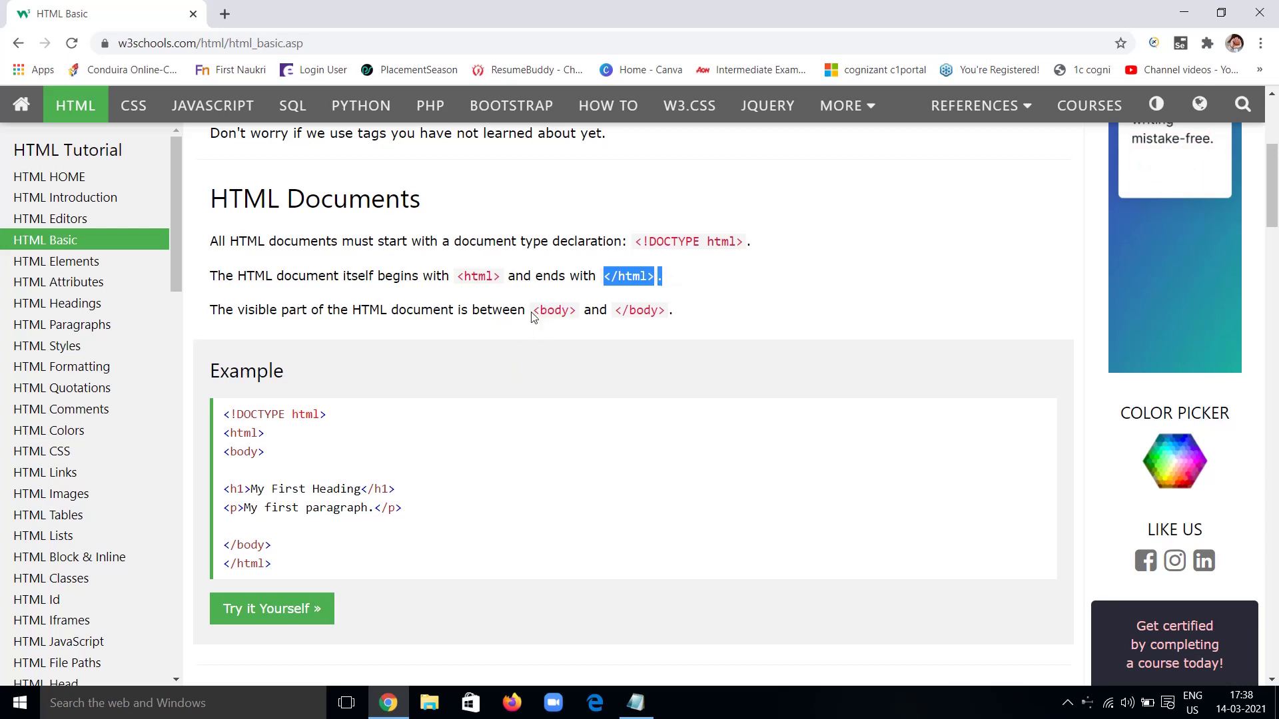
pyautogui.moveTo(532, 310); pyautogui.dragTo(714, 311)
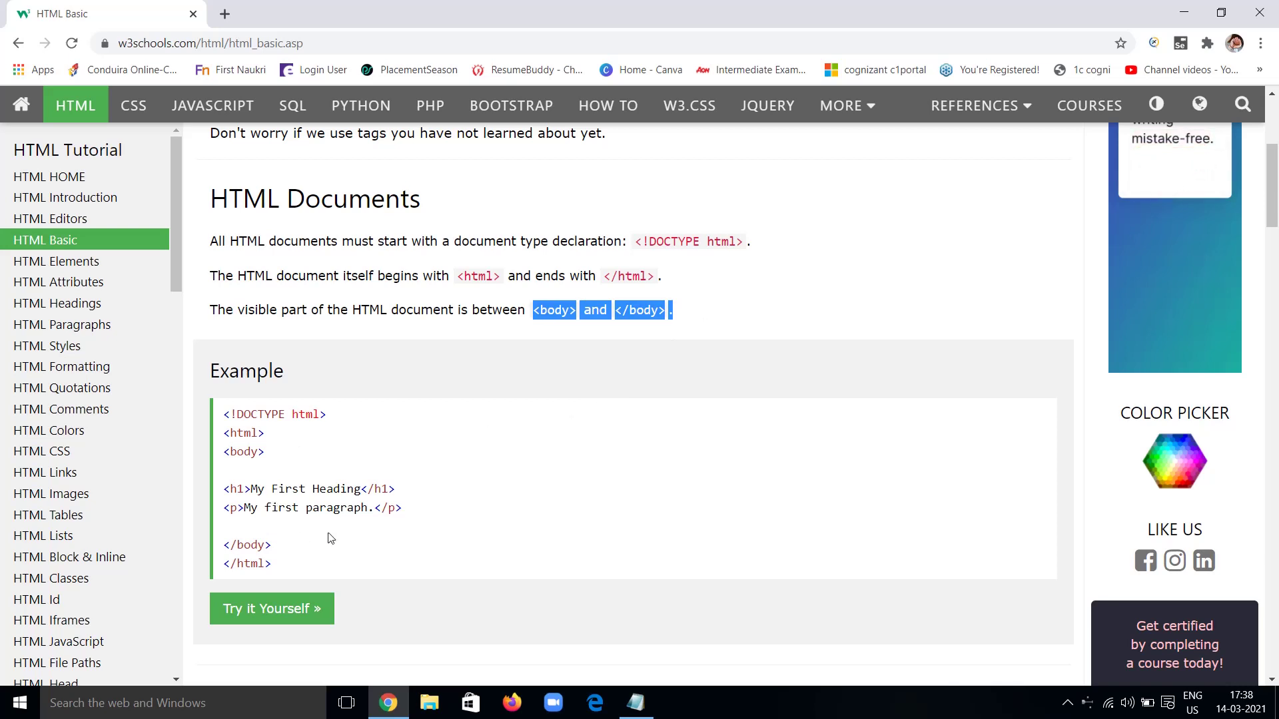
# Step: Cut 'My First' from the example's h1, run it, and close the editor
pyautogui.click(273, 615)
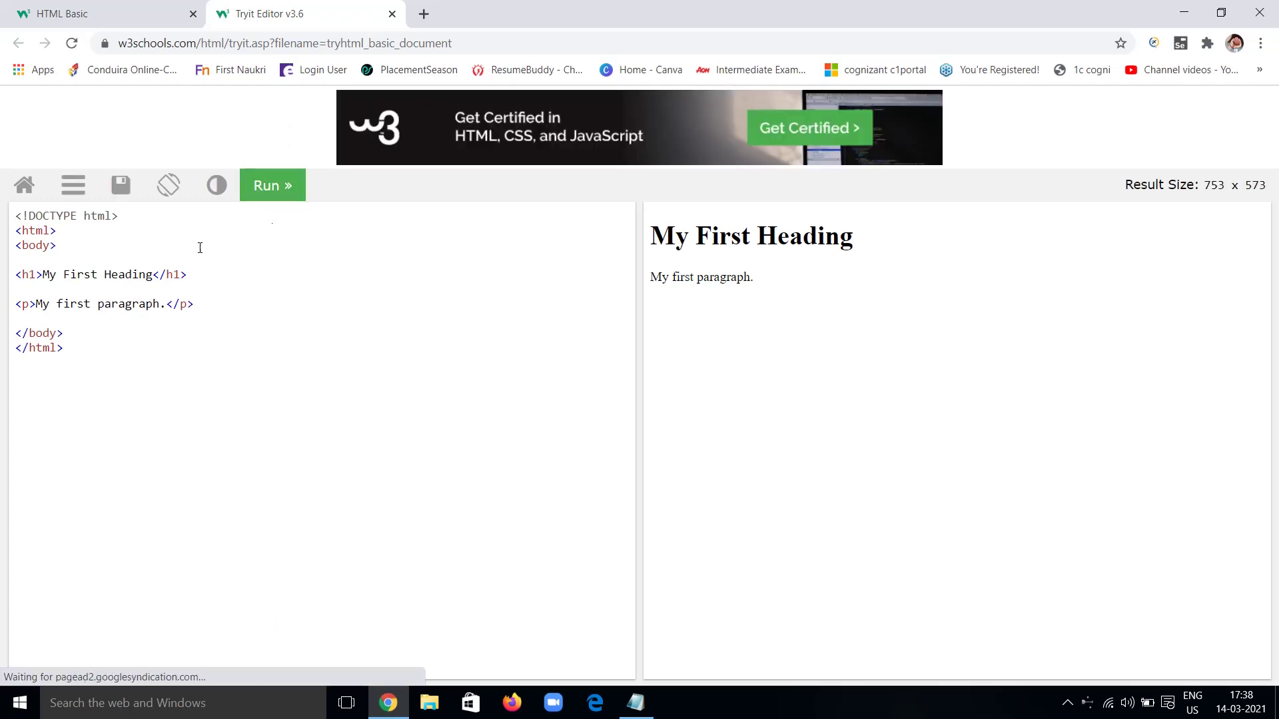
pyautogui.moveTo(99, 274); pyautogui.dragTo(44, 273)
pyautogui.press('BackSpace')
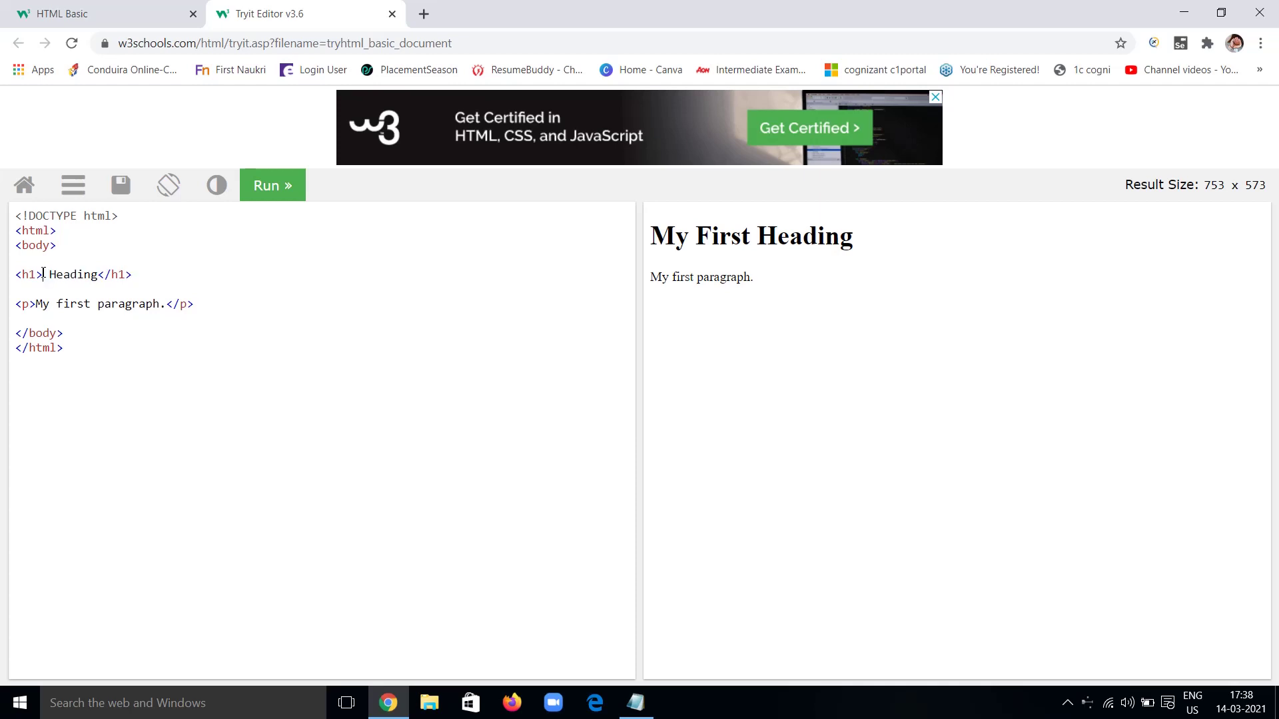
pyautogui.click(269, 186)
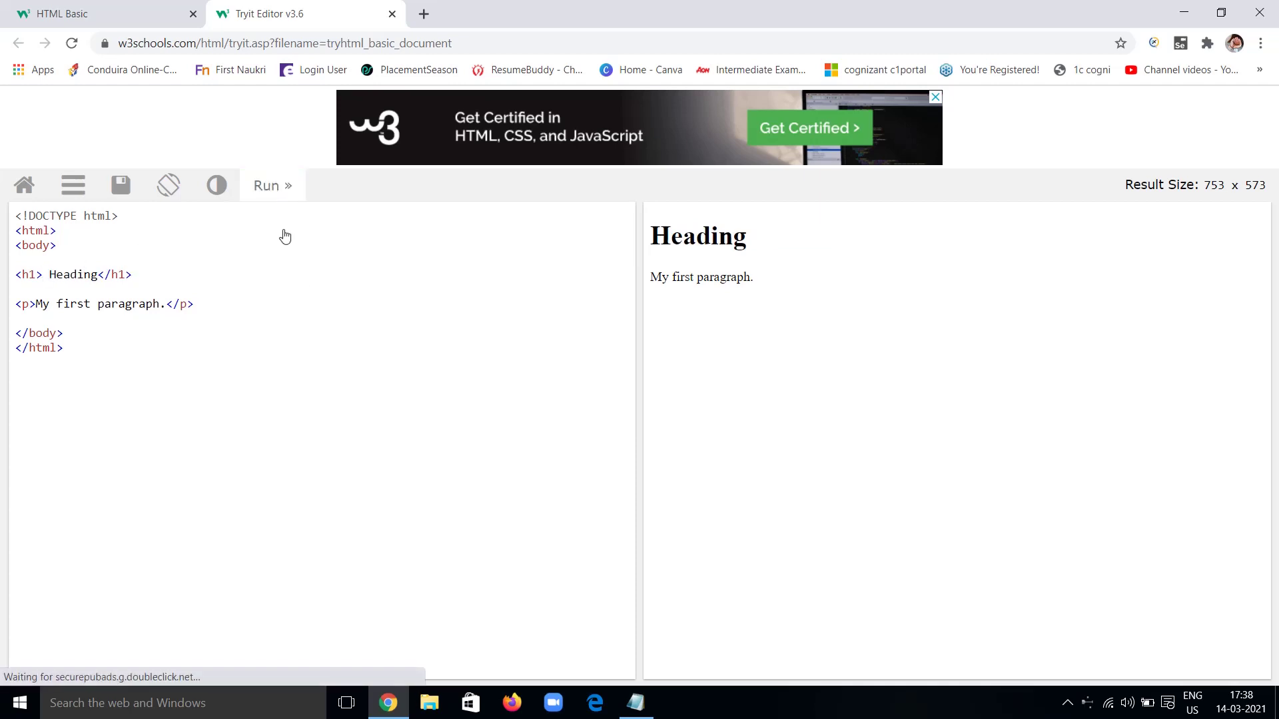
pyautogui.click(392, 14)
pyautogui.click(457, 545)
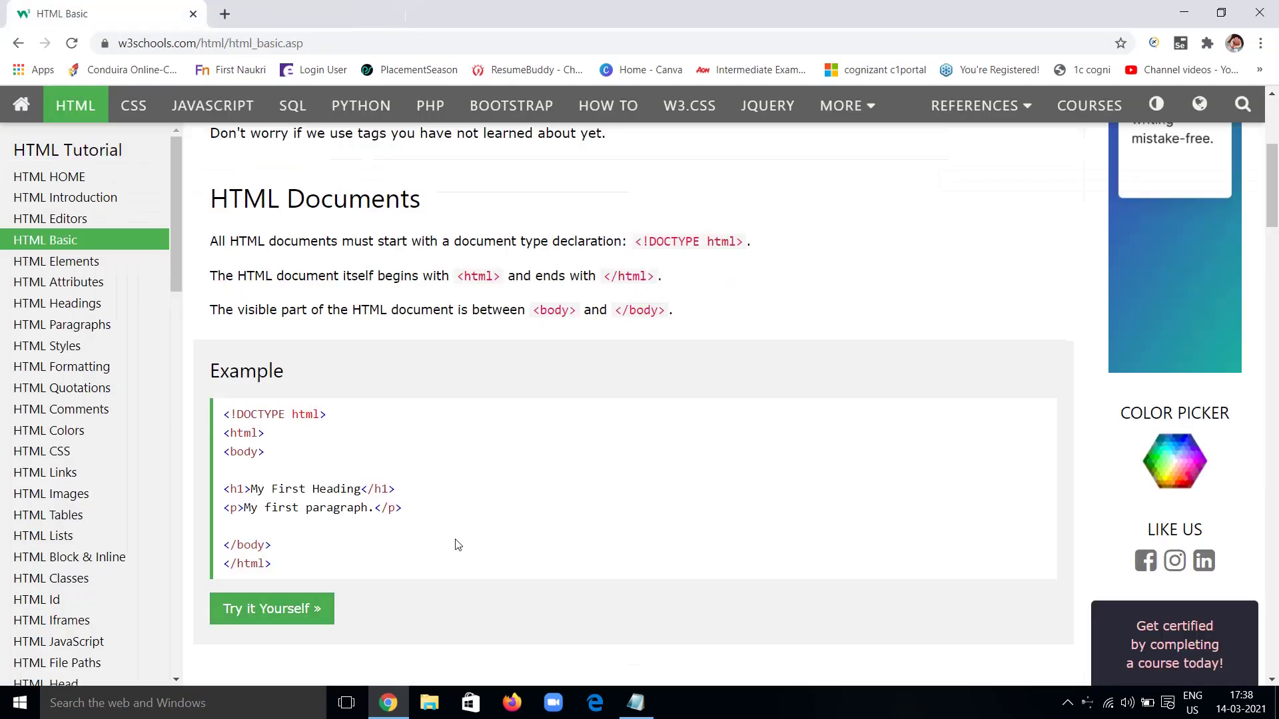
pyautogui.scroll(-1, 457, 544)
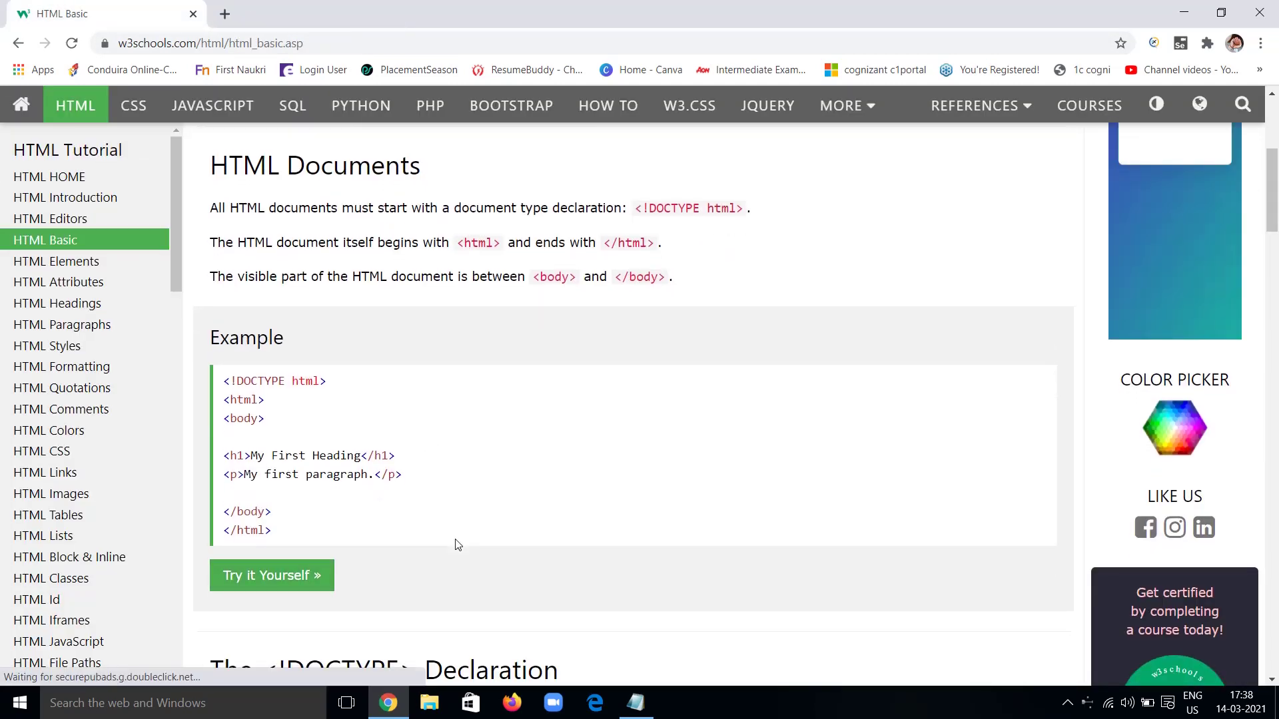
pyautogui.scroll(-2, 458, 545)
pyautogui.scroll(-5, 458, 545)
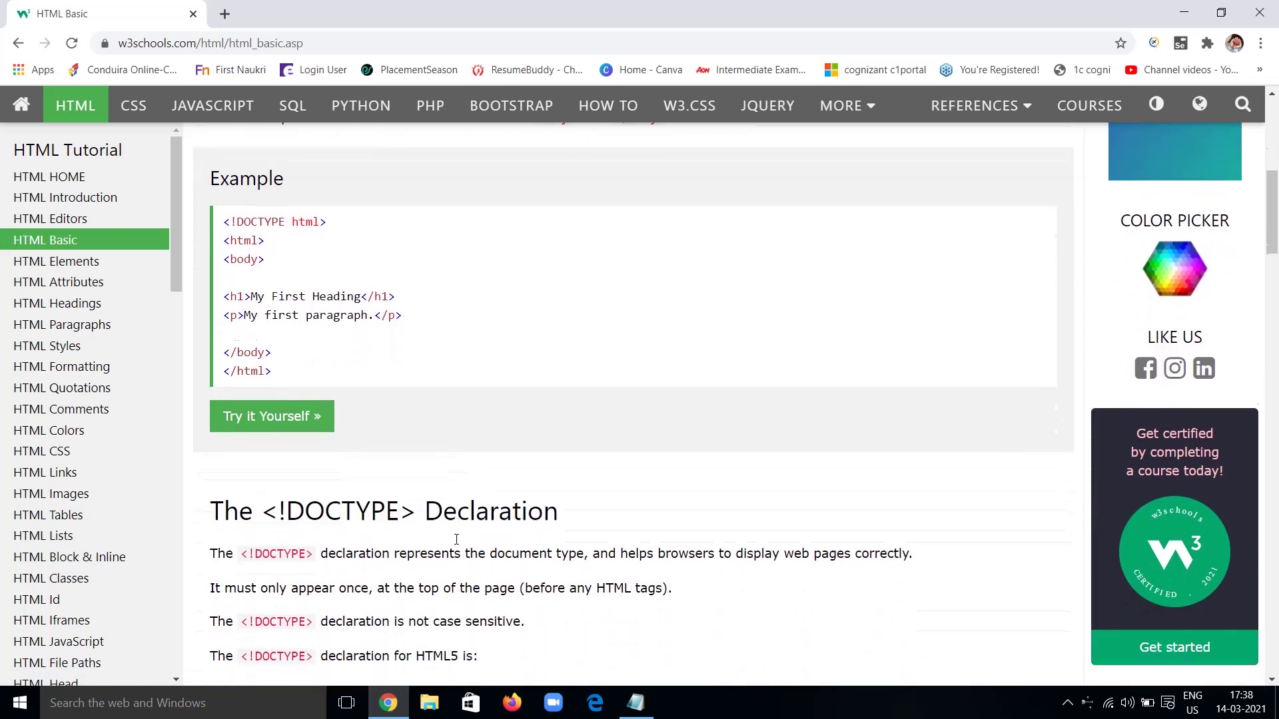
pyautogui.scroll(-3, 456, 540)
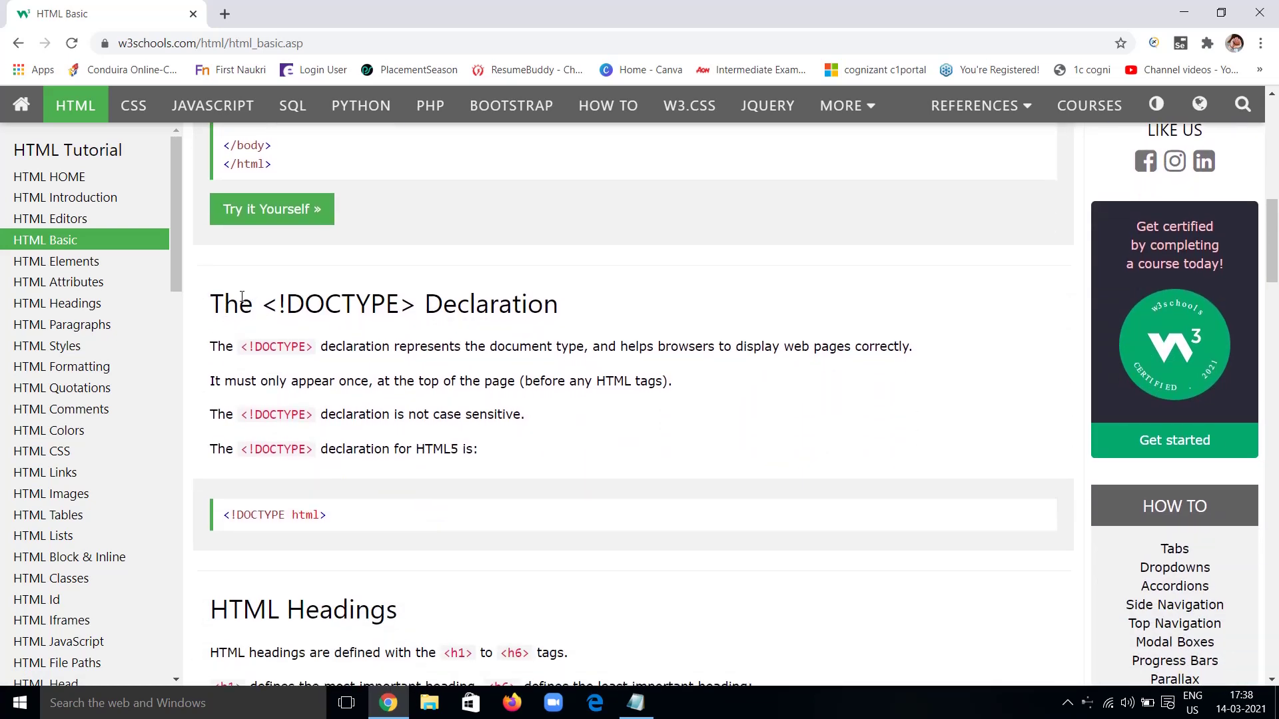
pyautogui.moveTo(214, 295); pyautogui.dragTo(576, 317)
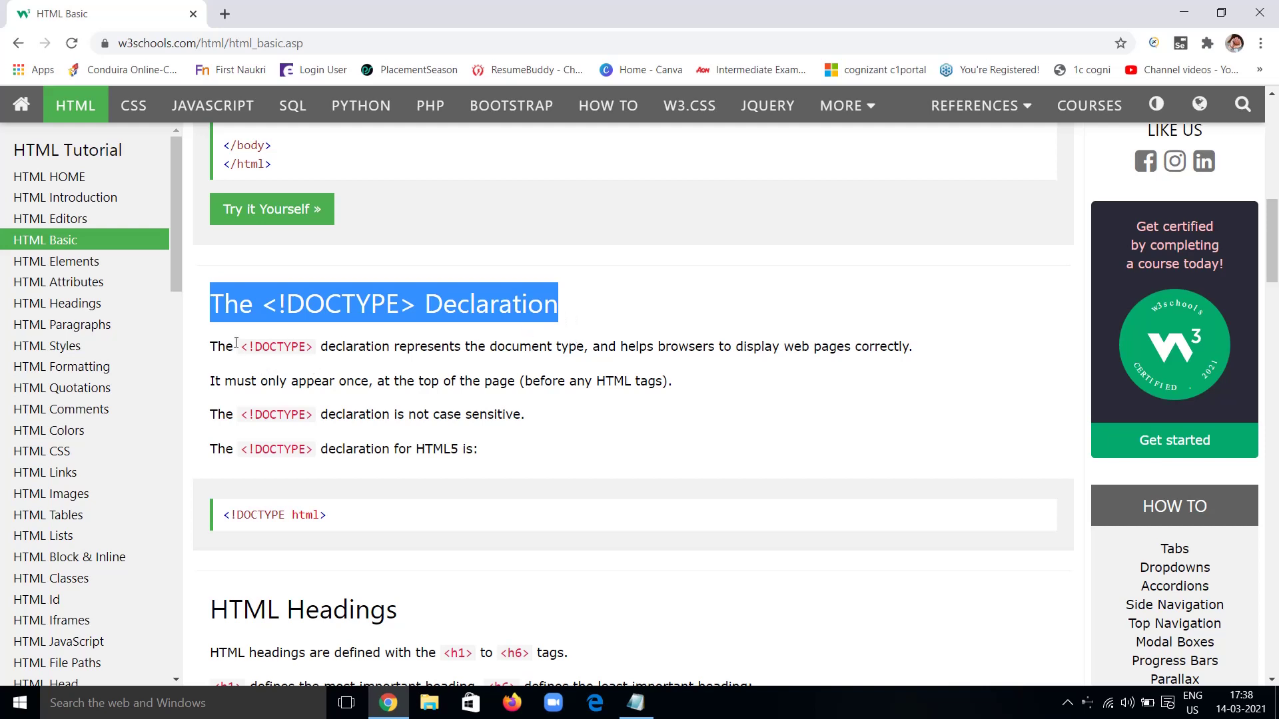
pyautogui.moveTo(247, 347); pyautogui.dragTo(475, 352)
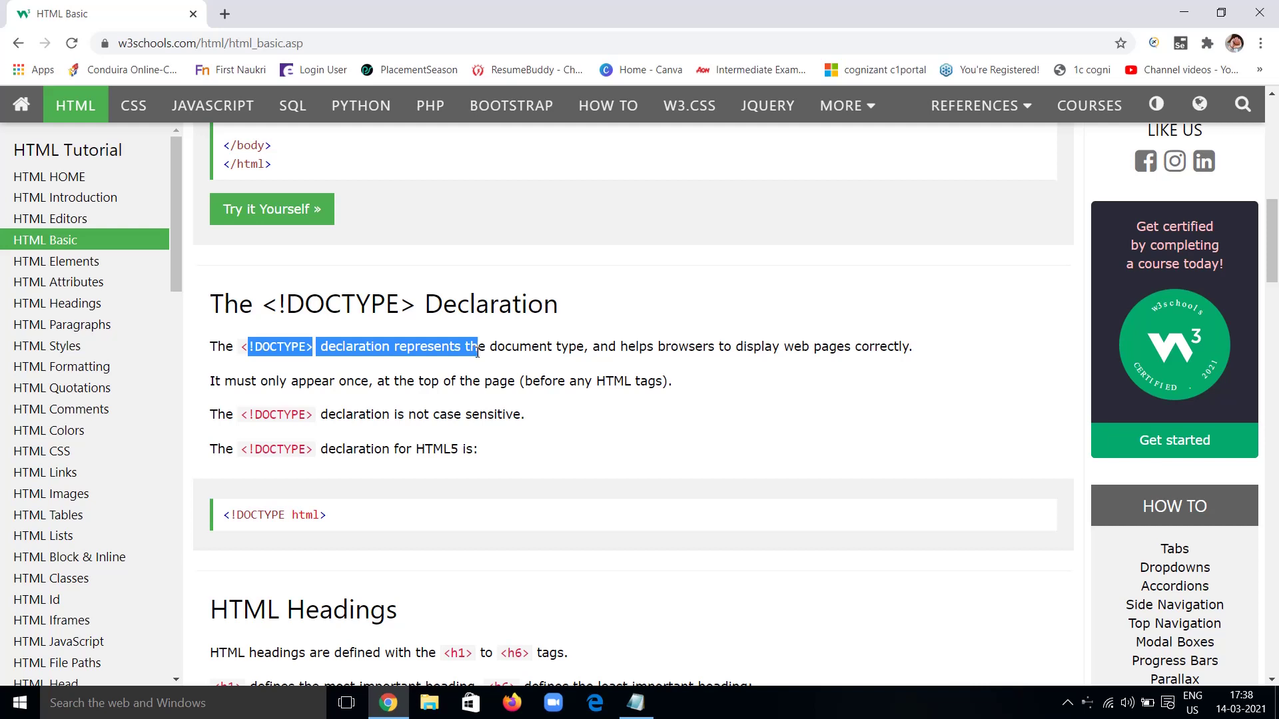
pyautogui.moveTo(476, 352); pyautogui.dragTo(628, 333)
pyautogui.click(680, 386)
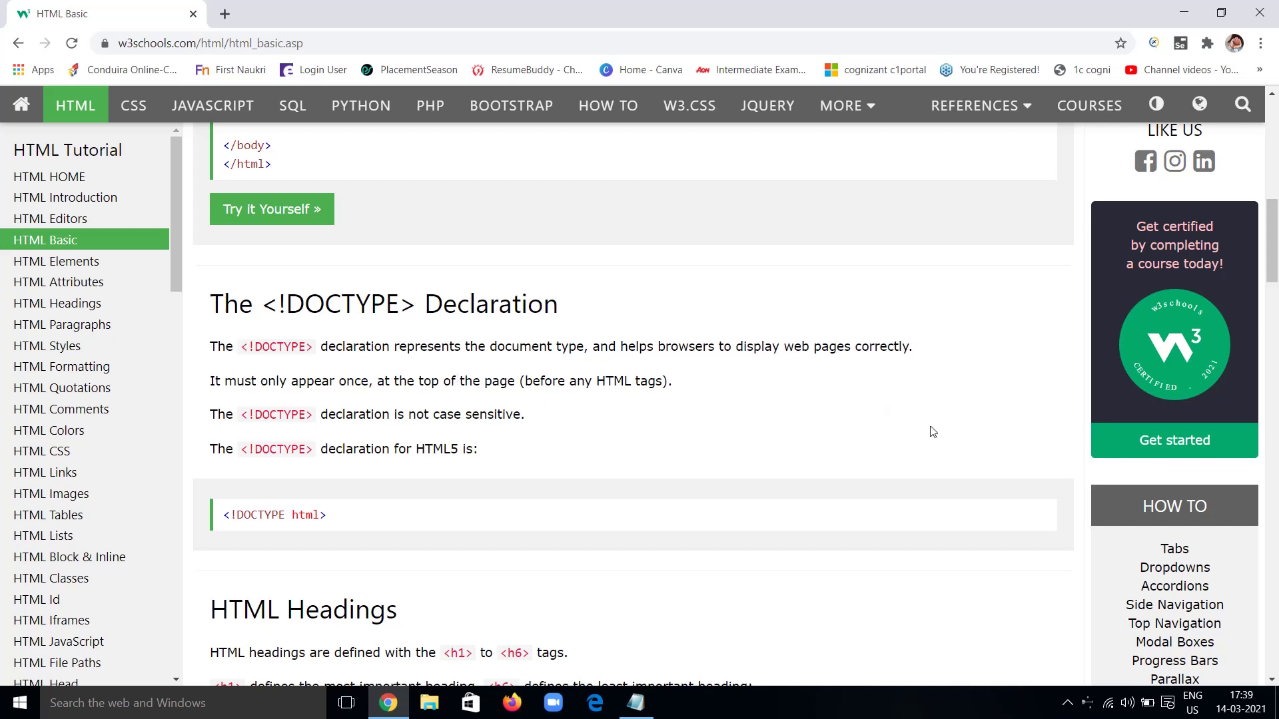
pyautogui.moveTo(1274, 254); pyautogui.dragTo(1275, 271)
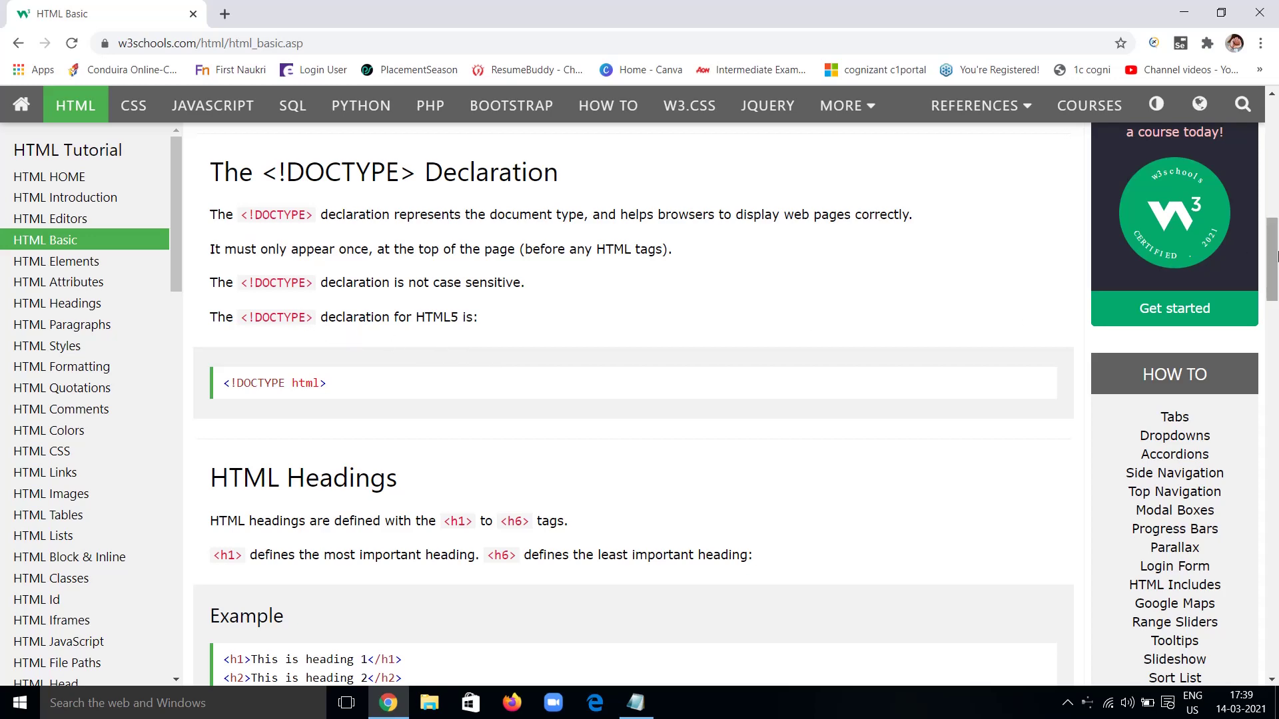
pyautogui.moveTo(1275, 267); pyautogui.dragTo(1275, 286)
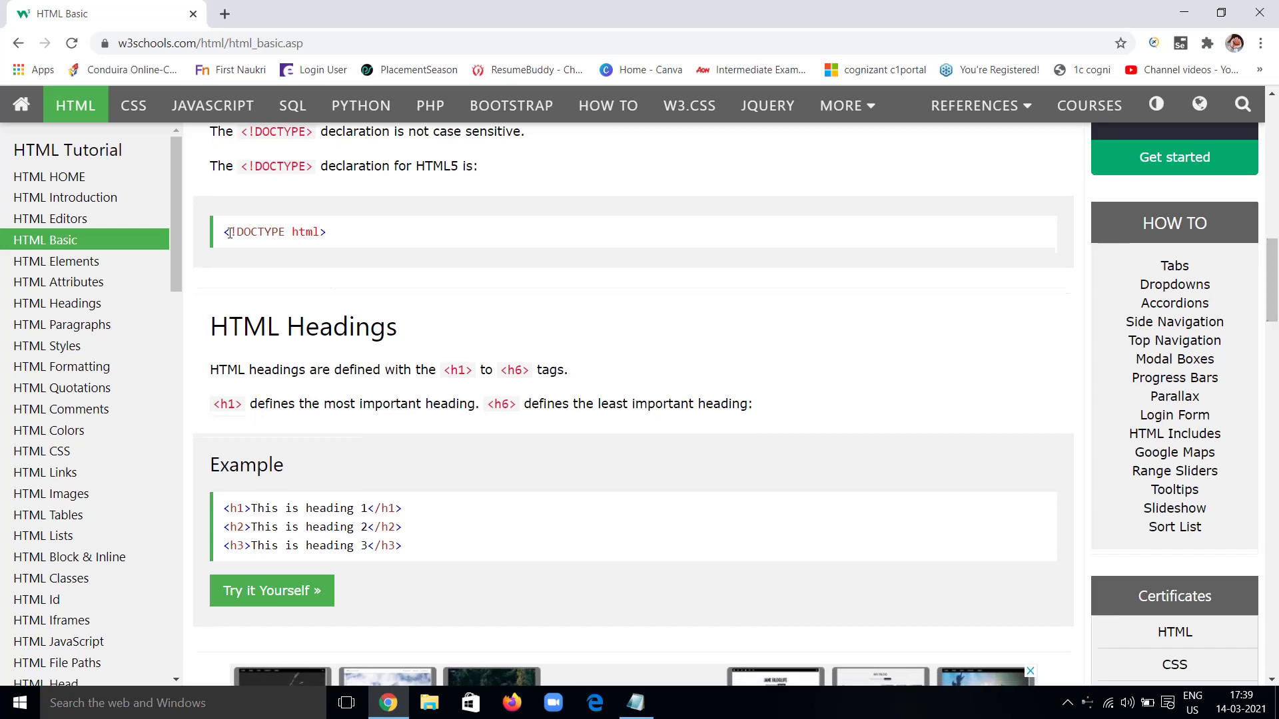
pyautogui.moveTo(229, 233); pyautogui.dragTo(311, 233)
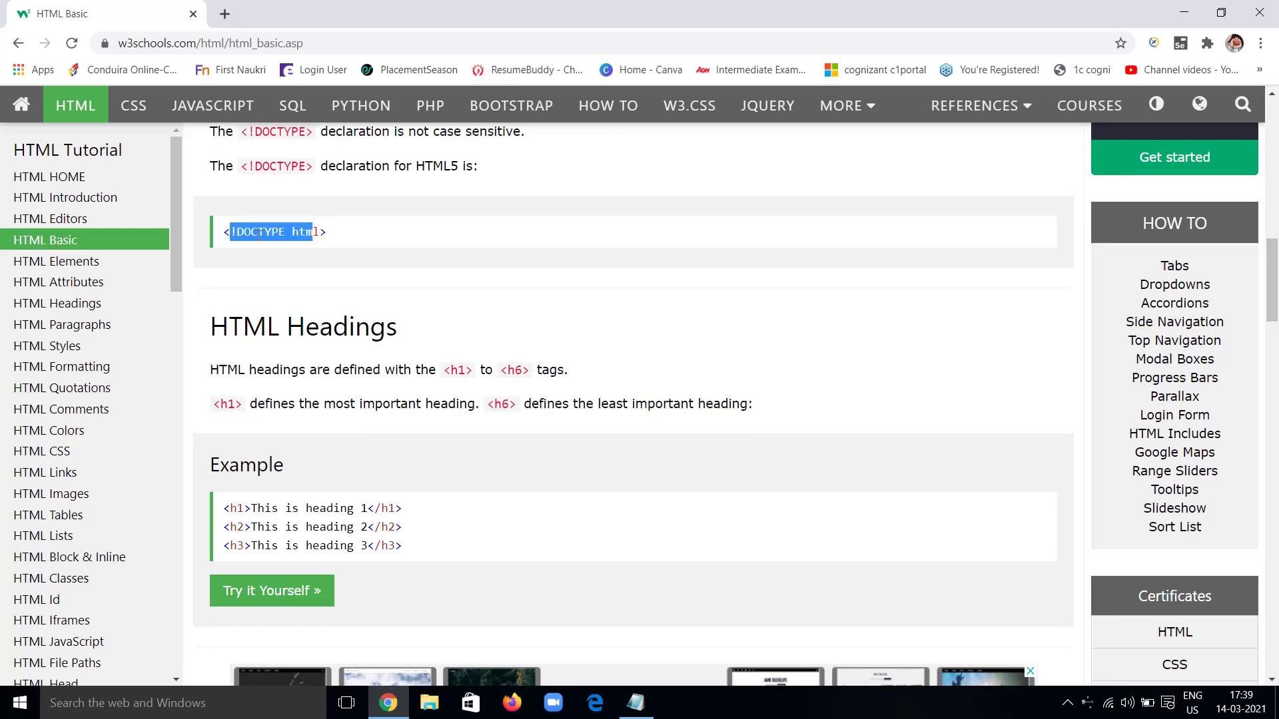
pyautogui.moveTo(222, 234); pyautogui.dragTo(330, 231)
pyautogui.click(337, 262)
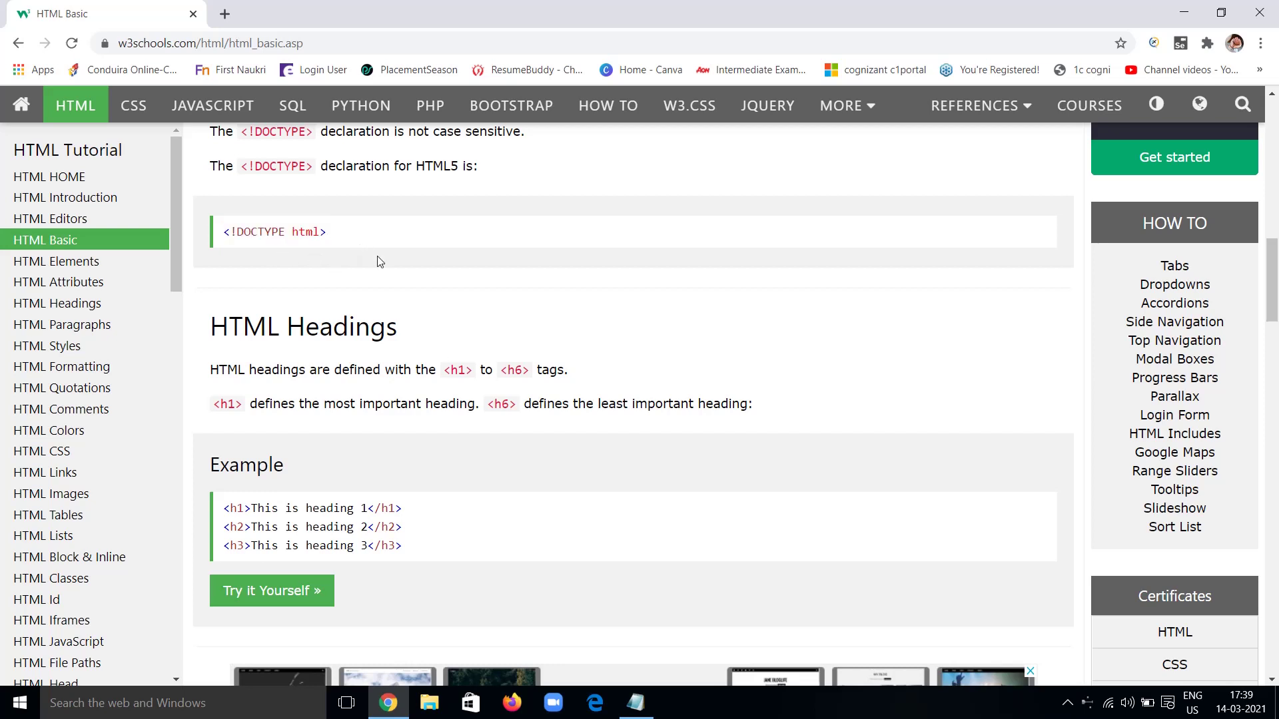
pyautogui.scroll(-2, 505, 301)
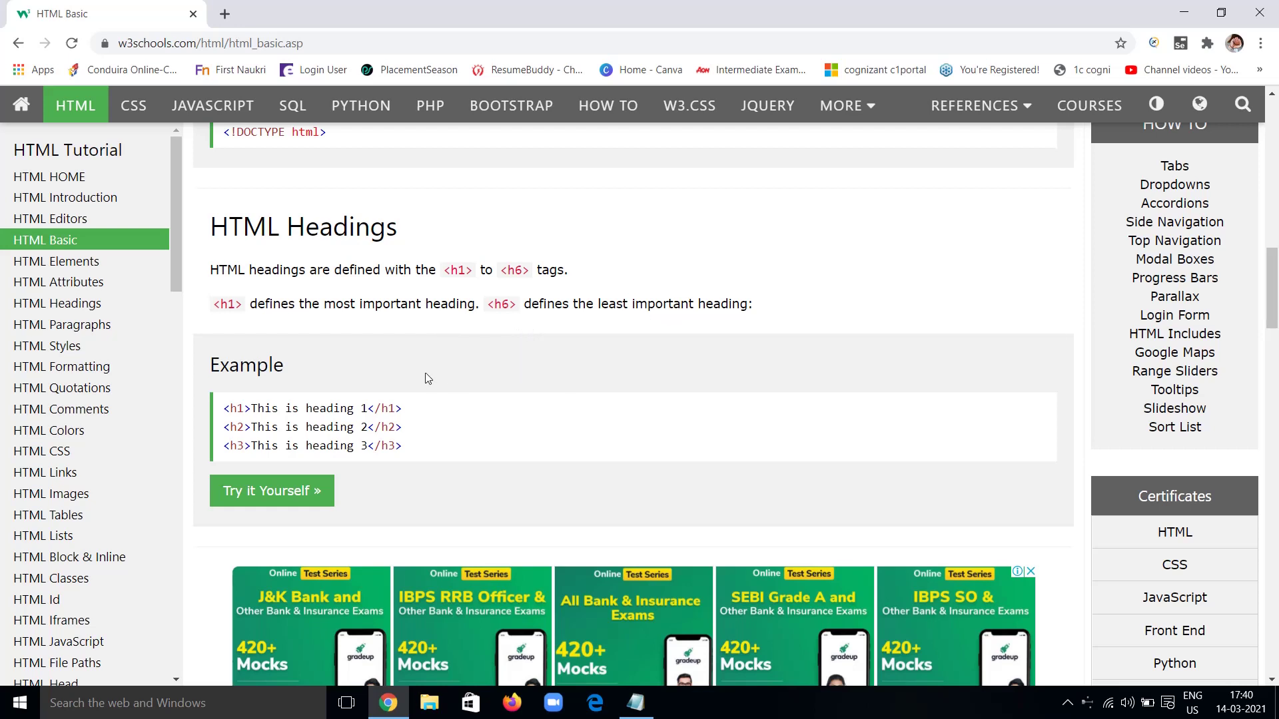
pyautogui.click(299, 502)
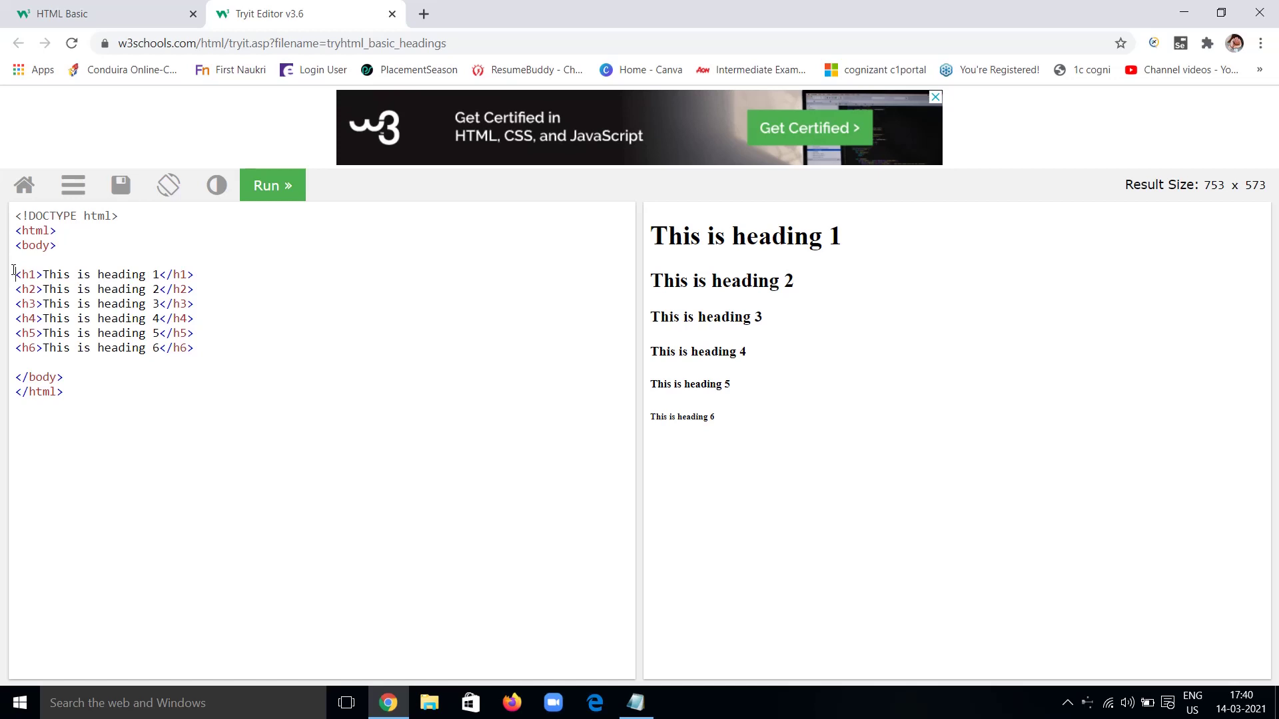
pyautogui.moveTo(14, 269); pyautogui.dragTo(222, 358)
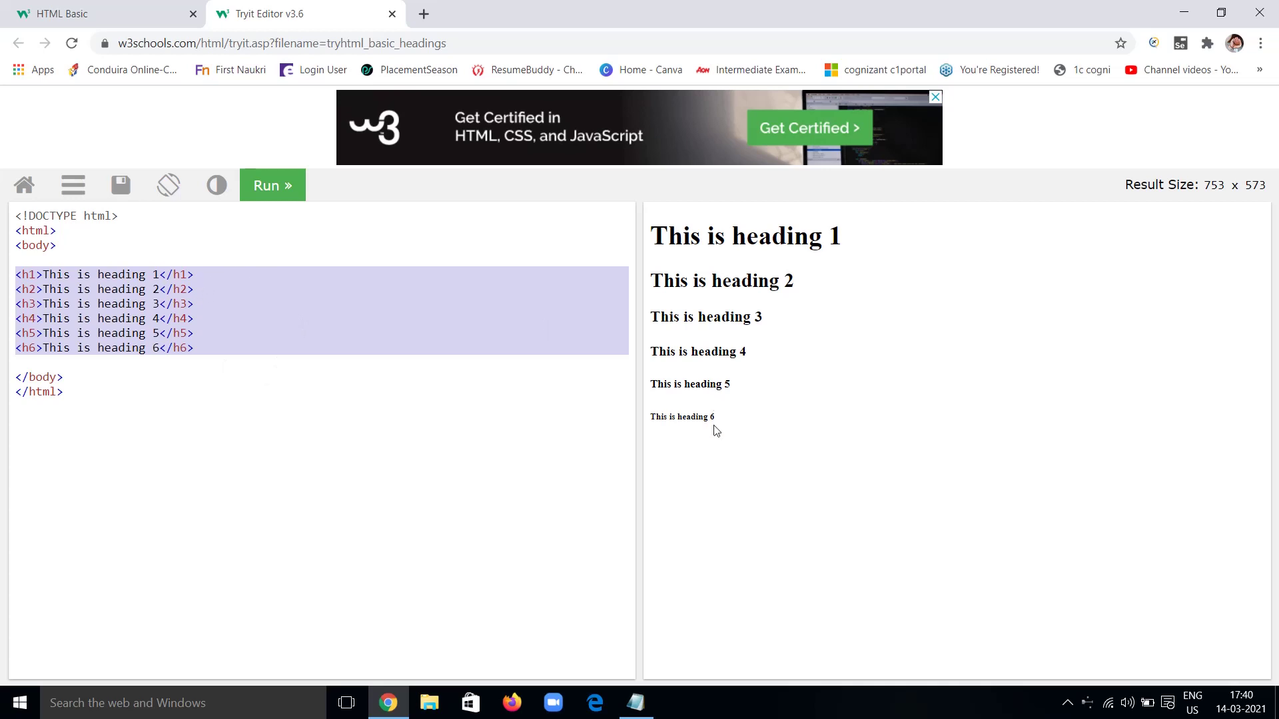
pyautogui.click(236, 400)
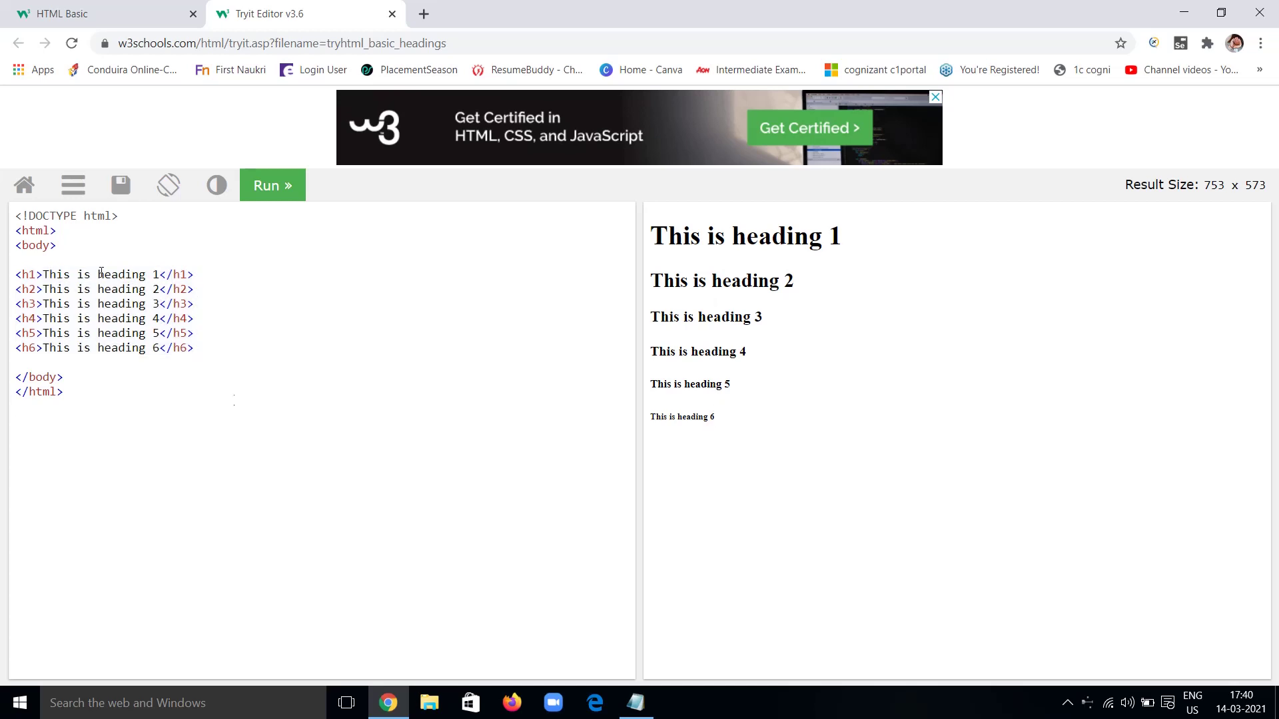
# Step: Strip 'This is' from the h1–h6 lines so they read heading 1 to heading 6, then rerun
pyautogui.moveTo(93, 273); pyautogui.dragTo(48, 307)
pyautogui.press('BackSpace')
pyautogui.press('BackSpace')
pyautogui.press('BackSpace')
pyautogui.press('BackSpace')
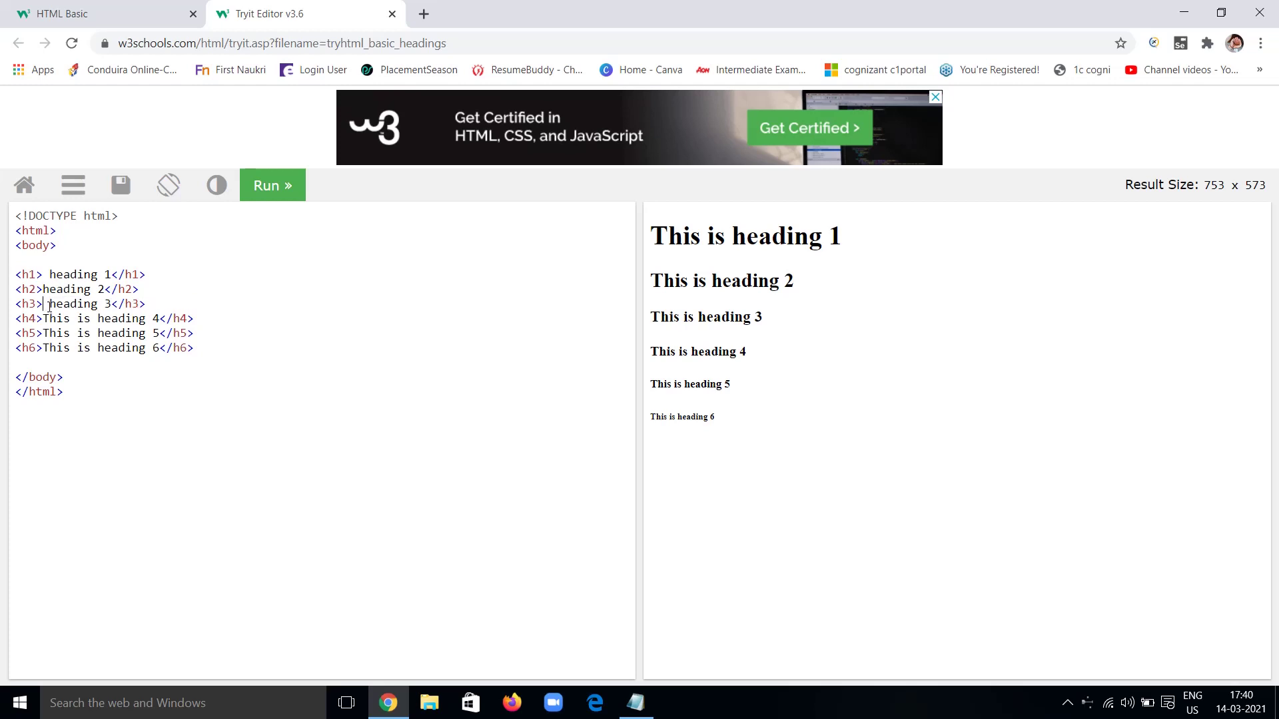
pyautogui.moveTo(92, 319); pyautogui.dragTo(44, 329)
pyautogui.press('BackSpace')
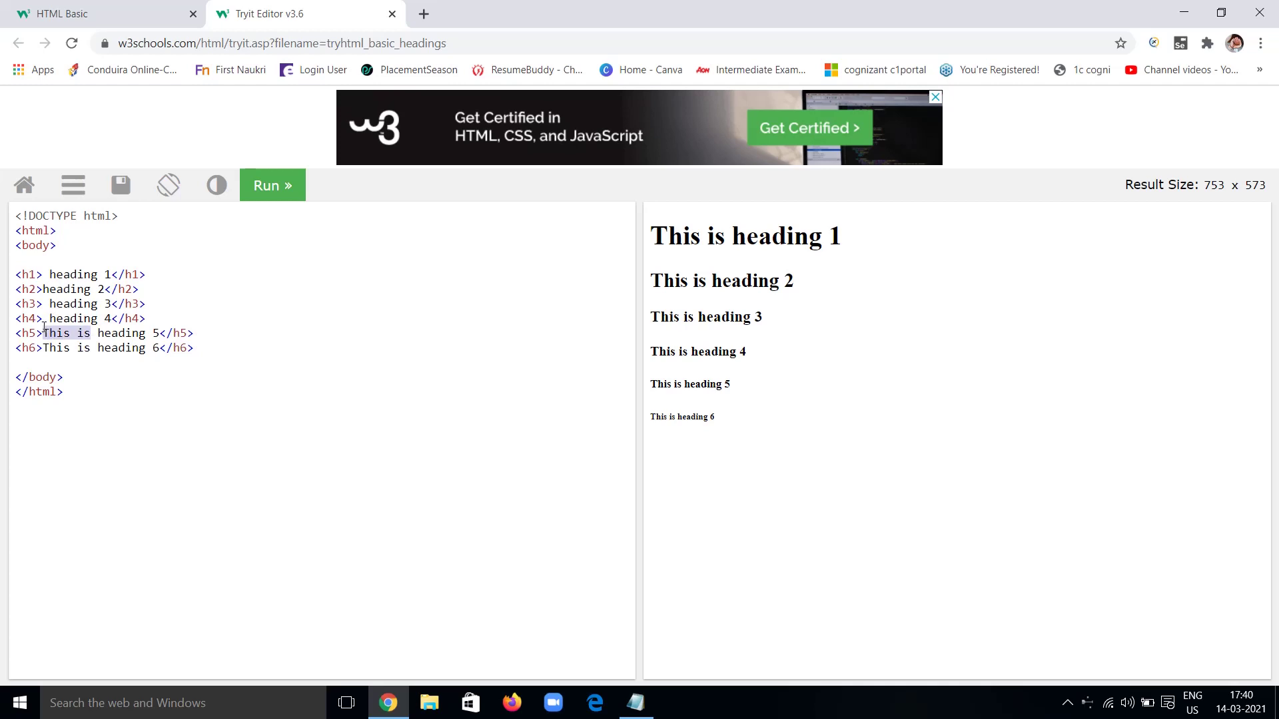
pyautogui.press('BackSpace')
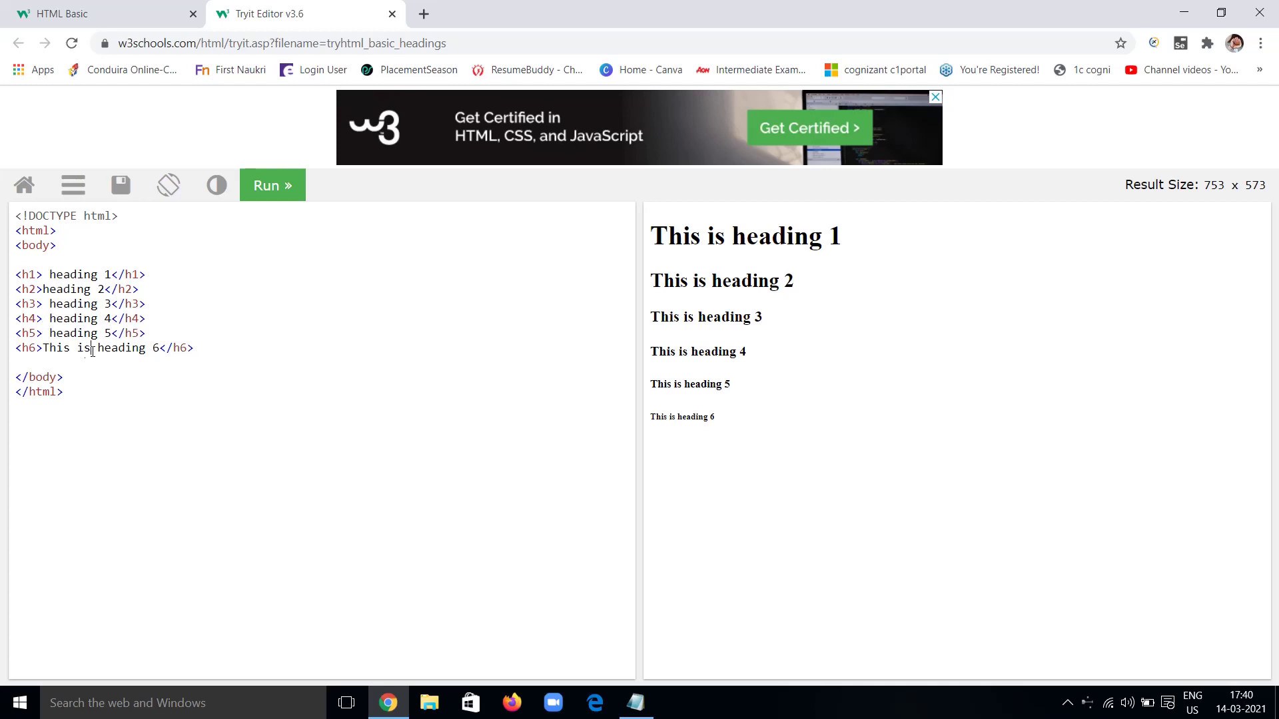
pyautogui.moveTo(93, 351); pyautogui.dragTo(43, 348)
pyautogui.press('BackSpace')
pyautogui.click(42, 291)
pyautogui.click(267, 189)
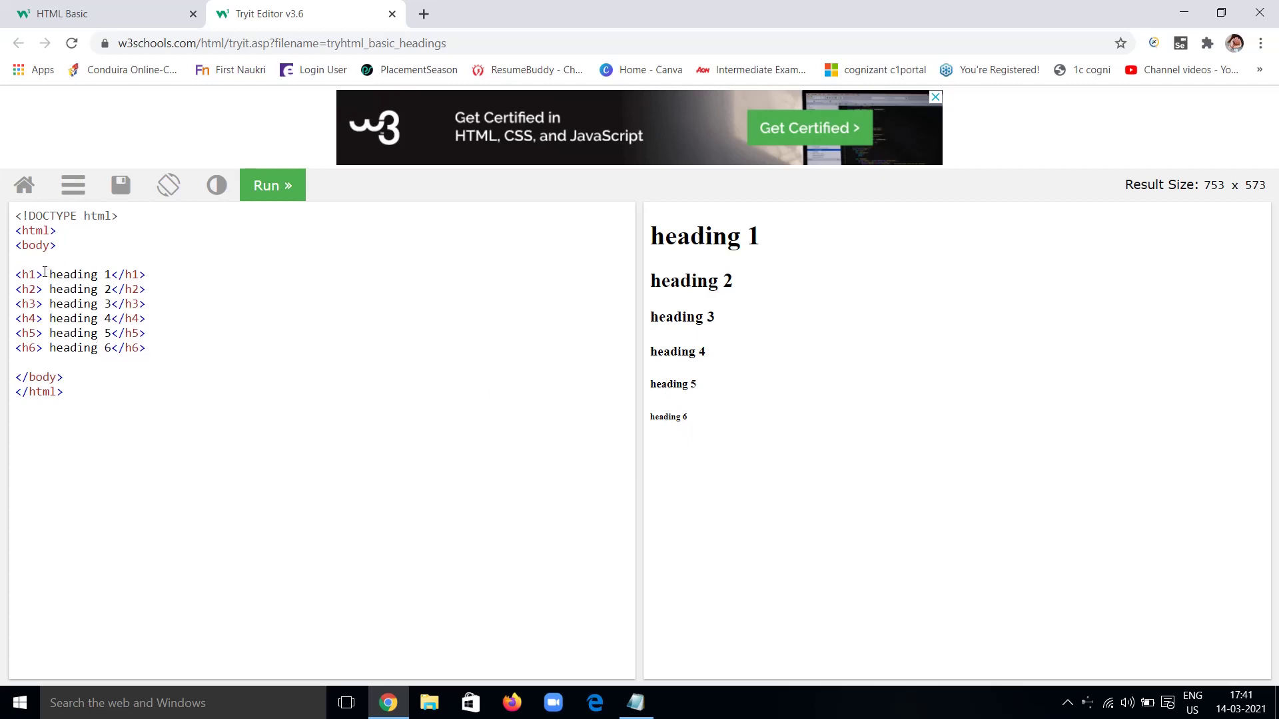
# Step: Retype heading 1 as 'bigger heading' and heading 6 as 'smaller heading', then rerun
pyautogui.moveTo(47, 275); pyautogui.dragTo(116, 274)
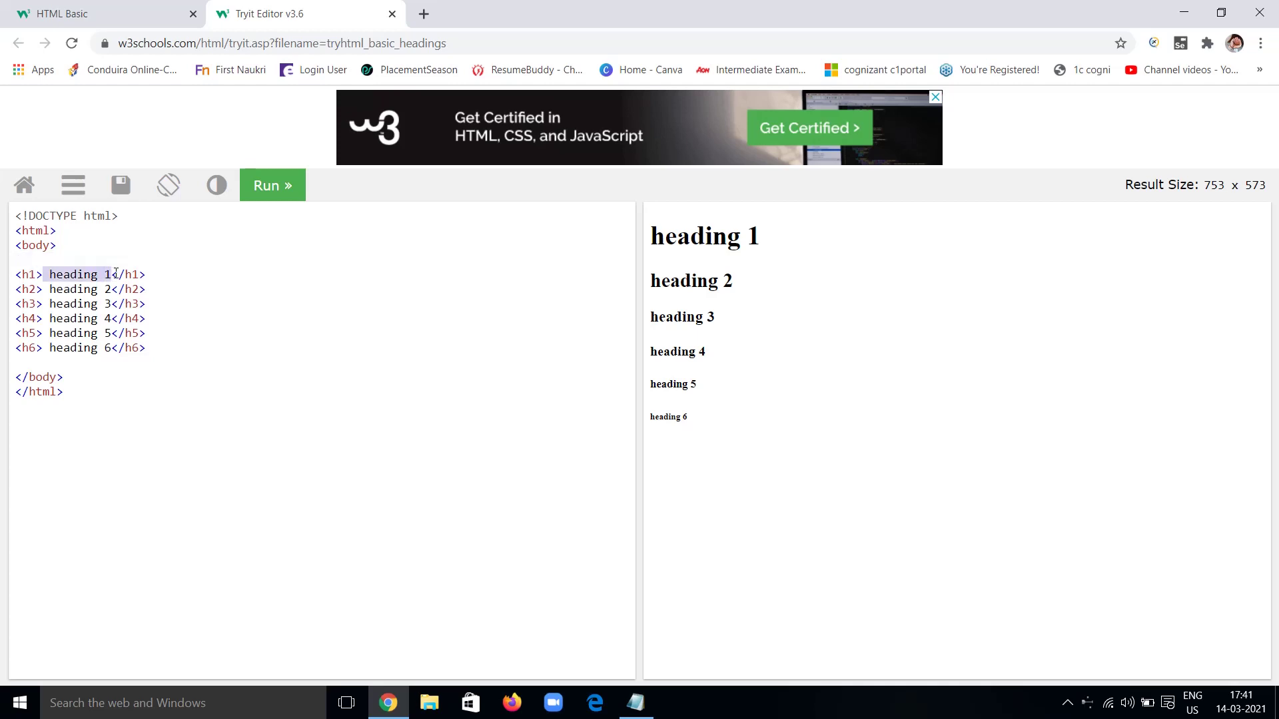
pyautogui.press('BackSpace')
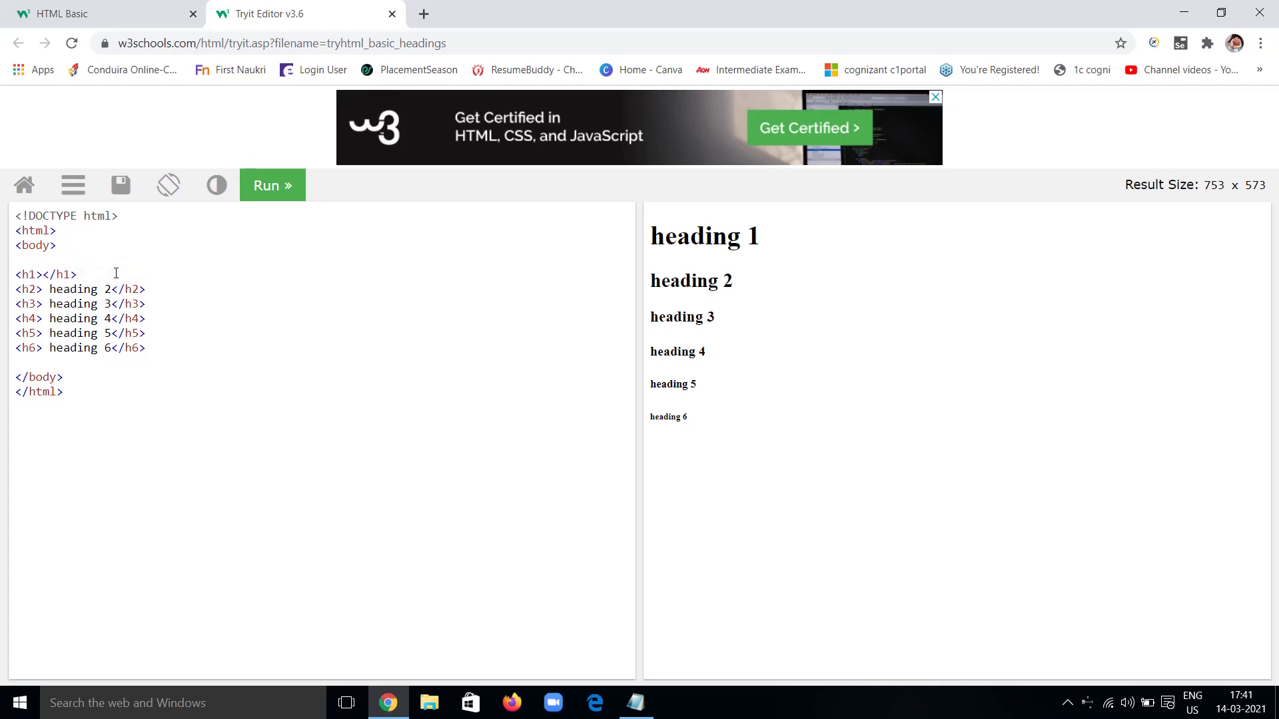
pyautogui.write('bigger ')
pyautogui.write('head')
pyautogui.write('ibg')
pyautogui.press('BackSpace')
pyautogui.press('BackSpace')
pyautogui.write('ng')
pyautogui.moveTo(111, 347); pyautogui.dragTo(44, 347)
pyautogui.press('BackSpace')
pyautogui.write('smaller h')
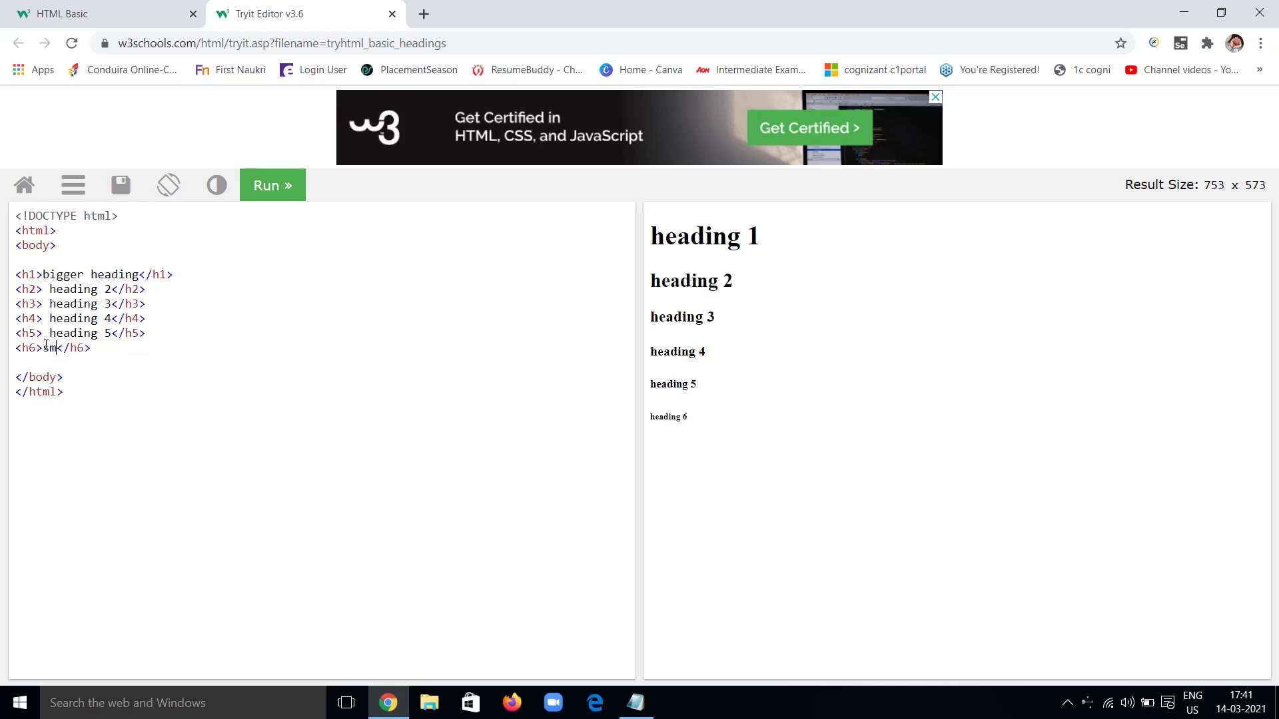
pyautogui.write('eading')
pyautogui.click(277, 193)
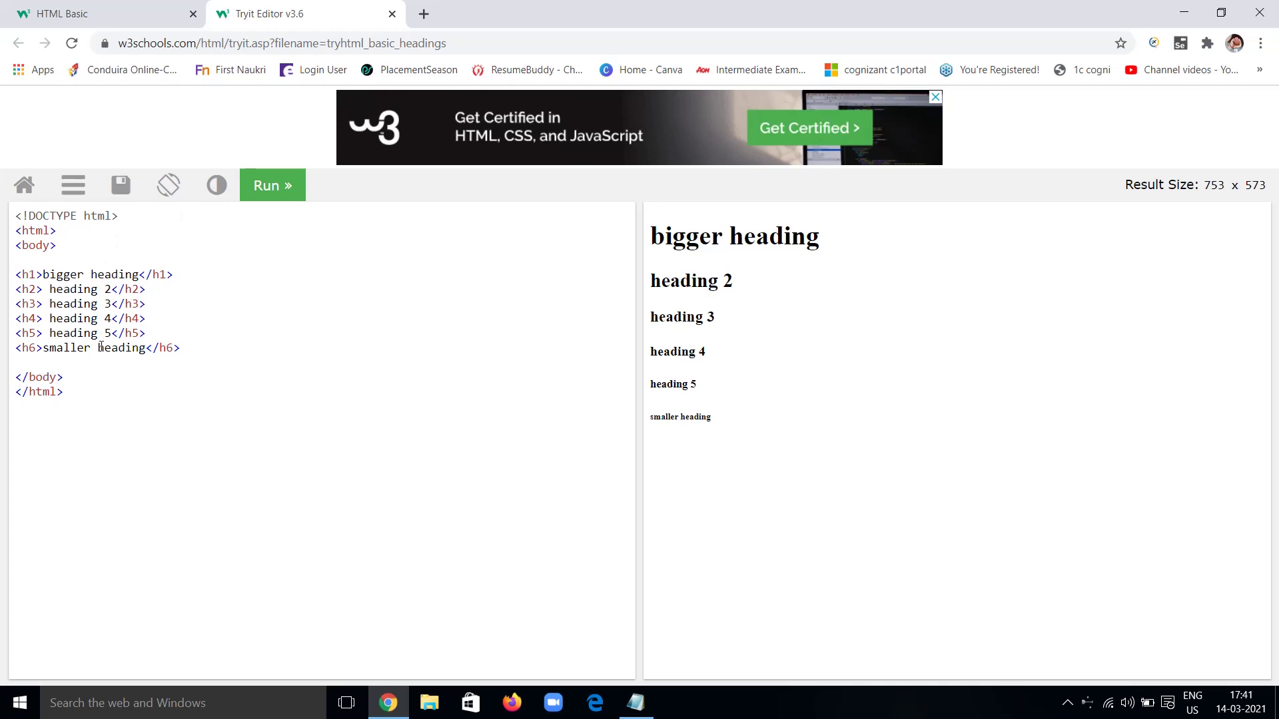
# Step: Close the headings editor and launch the HTML Paragraphs Try it Yourself example
pyautogui.click(392, 14)
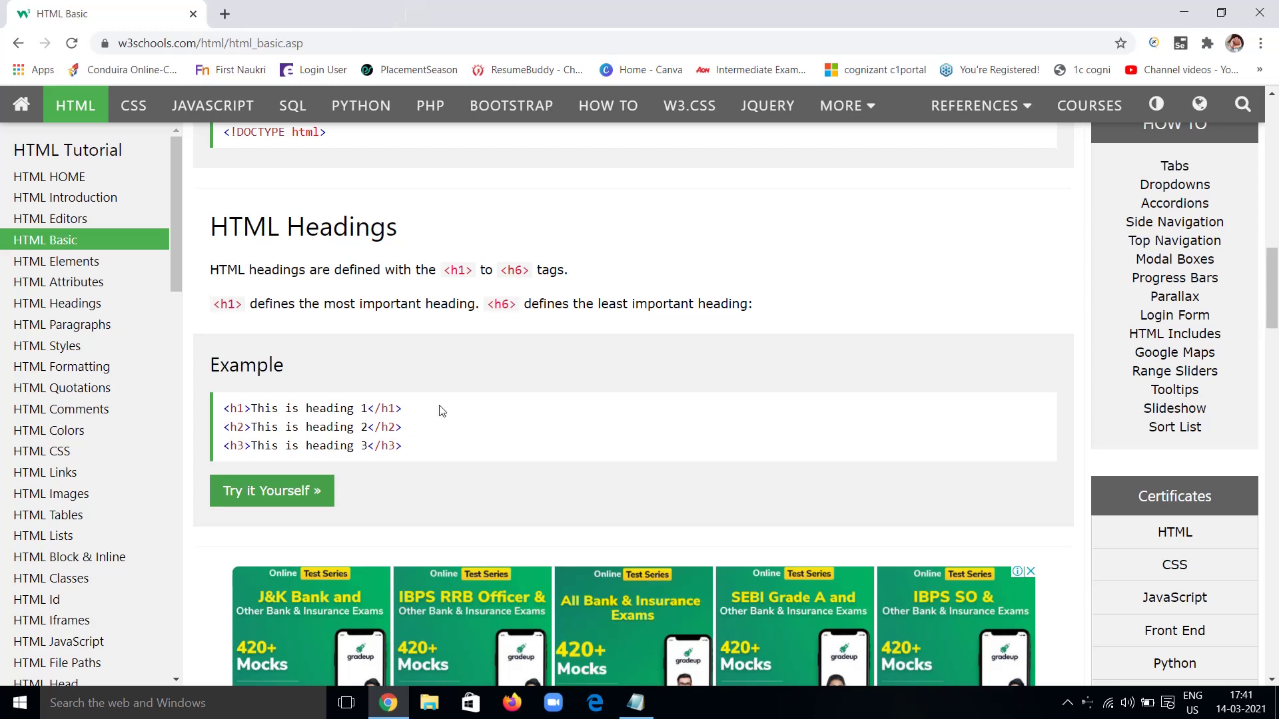
pyautogui.scroll(-8, 560, 490)
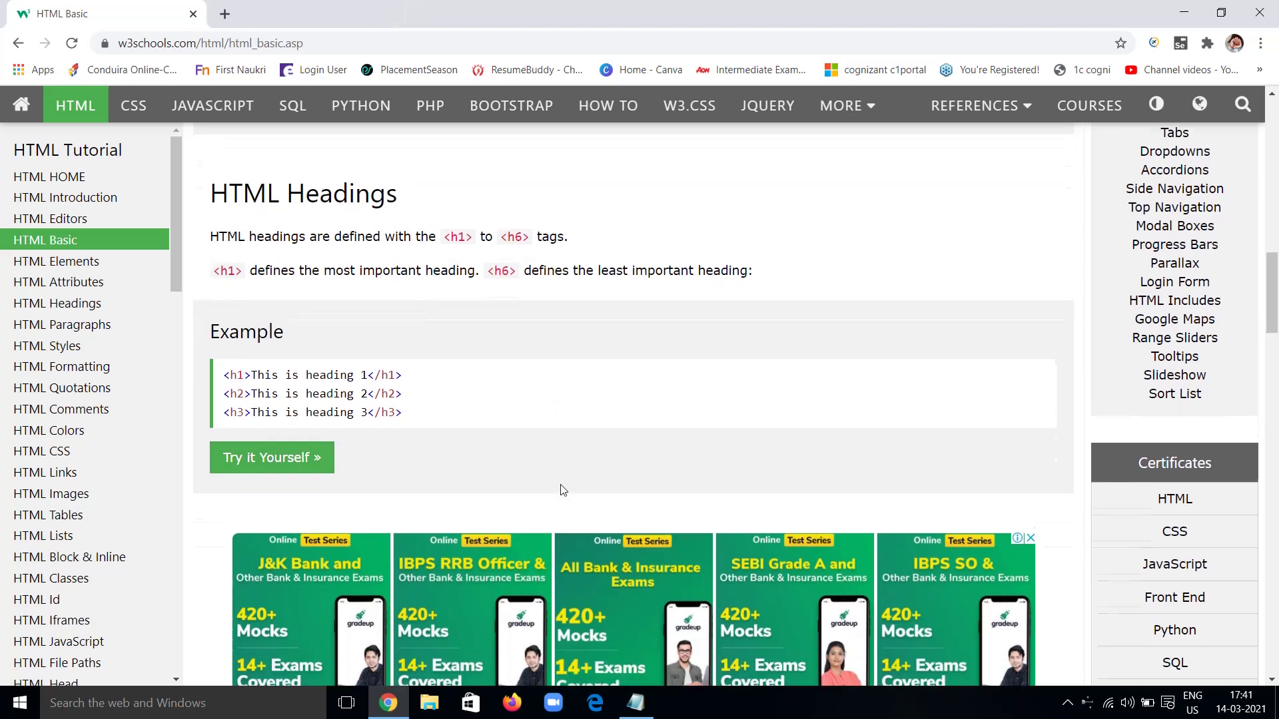
pyautogui.scroll(-1, 560, 490)
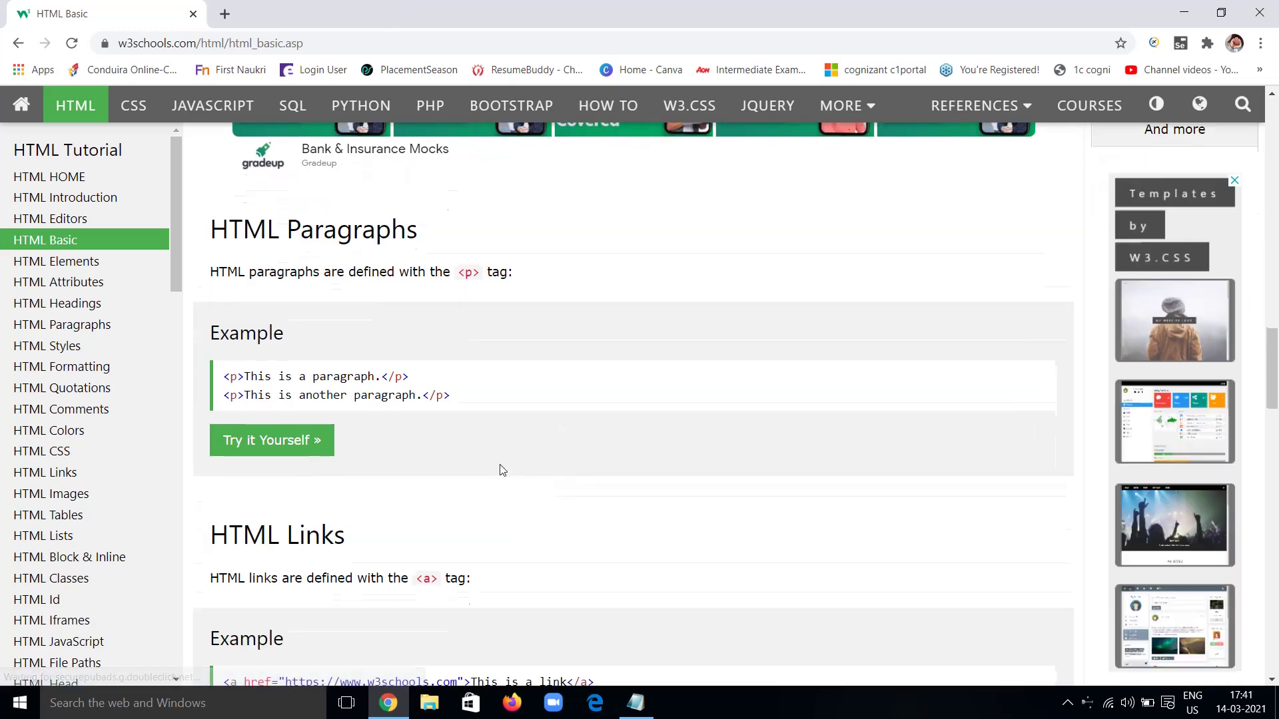
pyautogui.moveTo(458, 273); pyautogui.dragTo(514, 302)
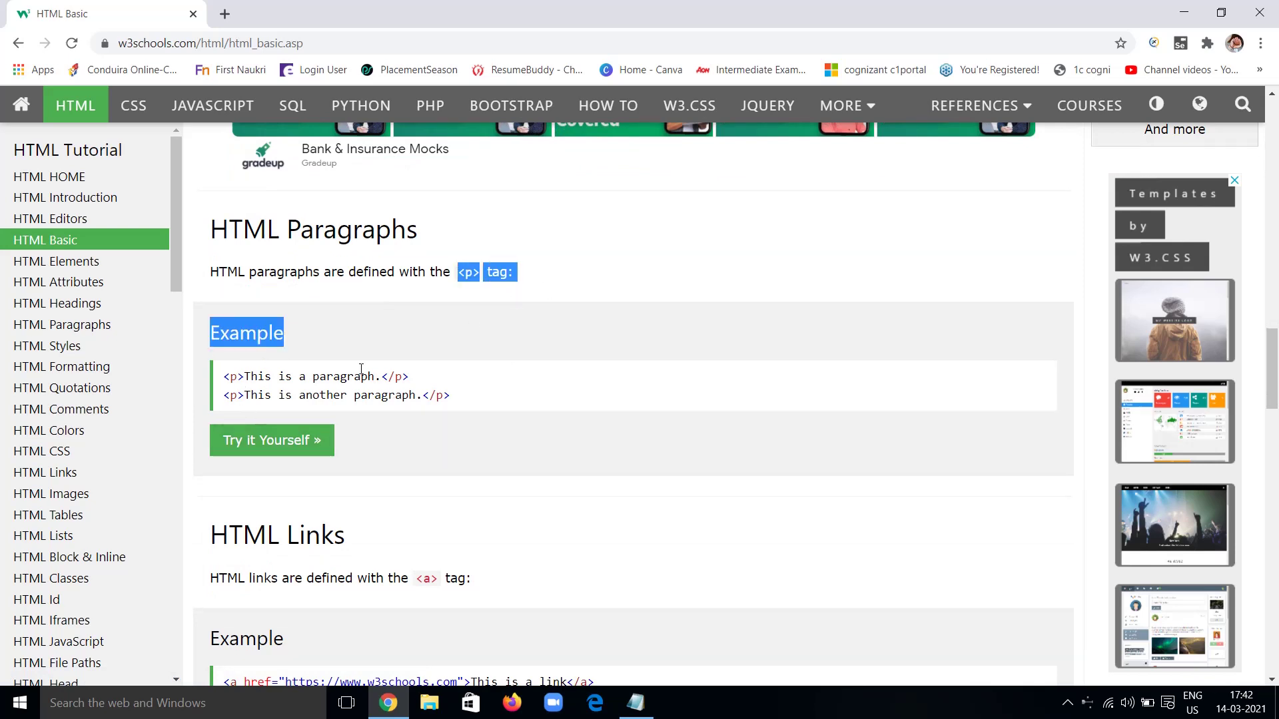
pyautogui.click(250, 454)
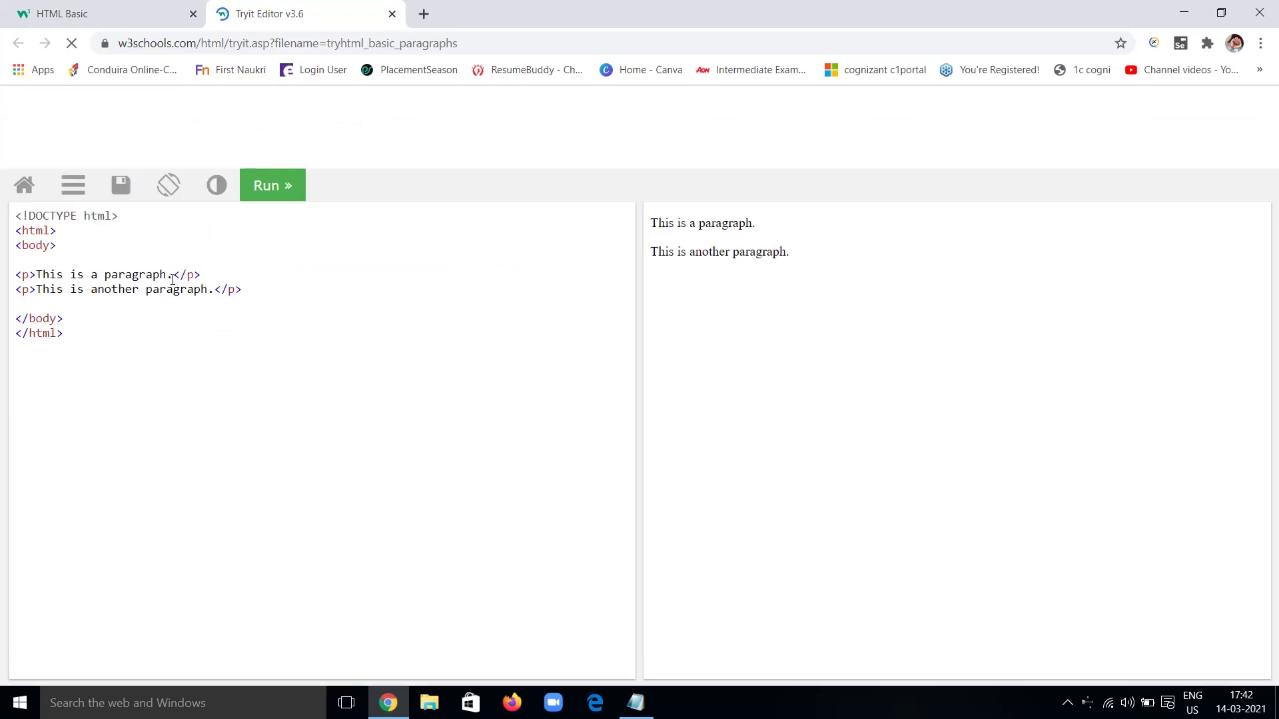
# Step: Add a third paragraph line reading 'this is another paragraph.' below the second
pyautogui.click(271, 290)
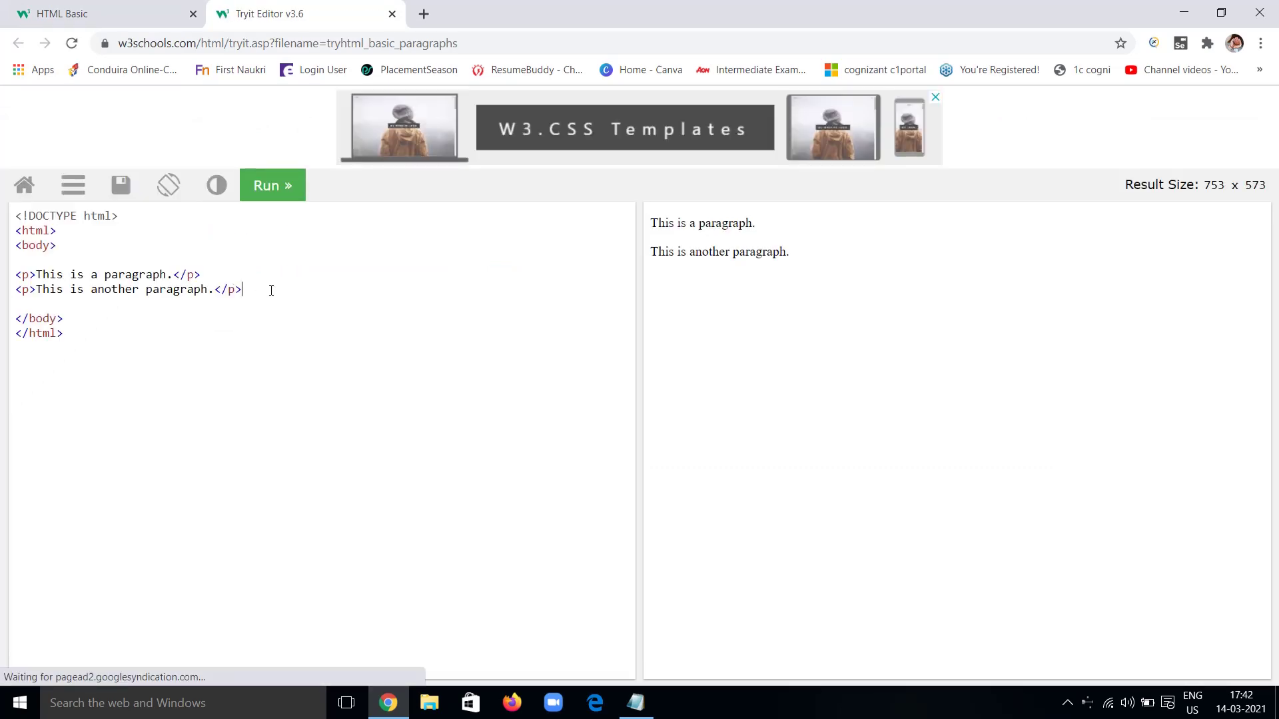
pyautogui.press('Return')
pyautogui.write('<')
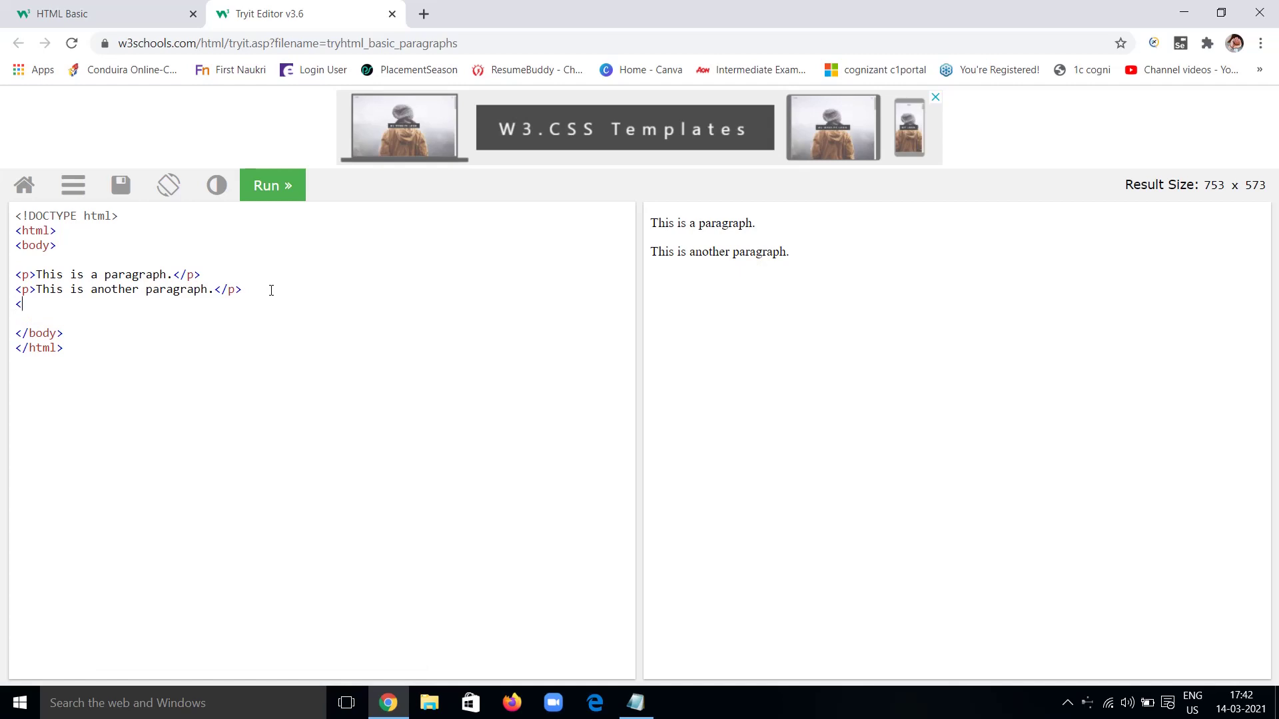
pyautogui.write('p></')
pyautogui.write('p')
pyautogui.write('>')
pyautogui.write('this is')
pyautogui.write(' another')
pyautogui.write(' paragraph')
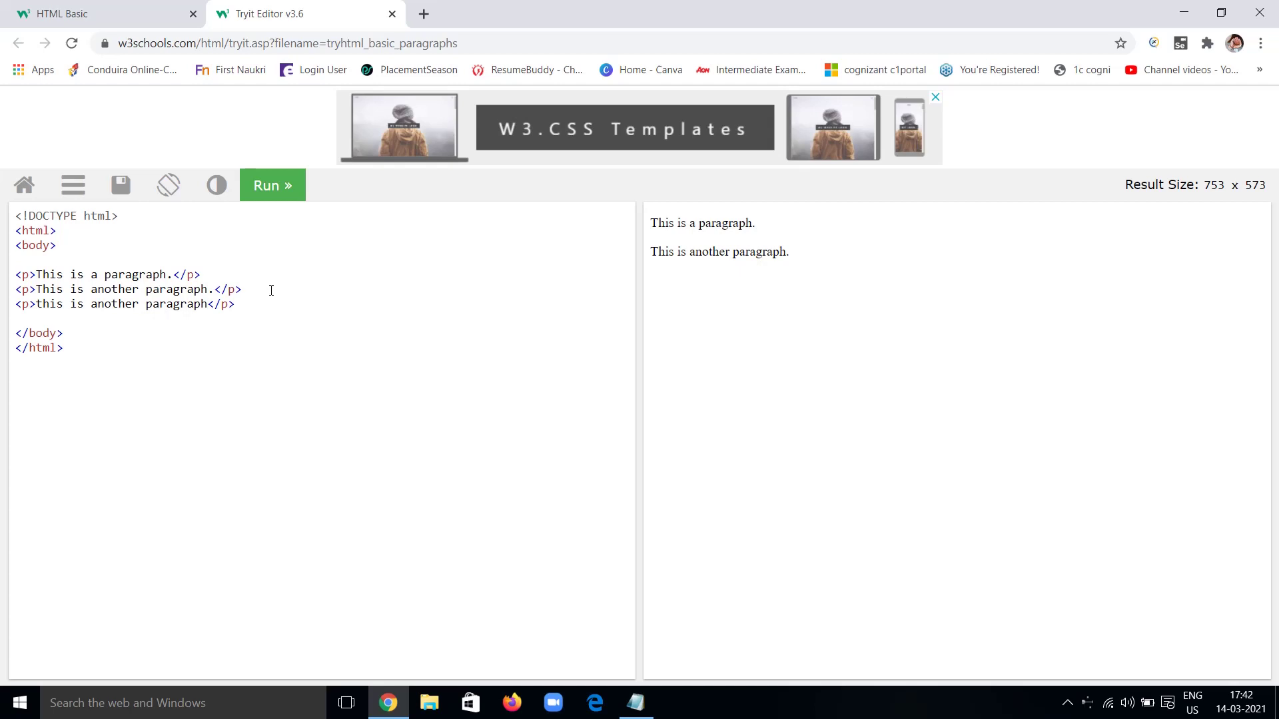
pyautogui.write('.')
# Step: Reword the three paragraphs to say 'first', 'second' and 'third', and run the code
pyautogui.click(96, 275)
pyautogui.press('BackSpace')
pyautogui.write('first')
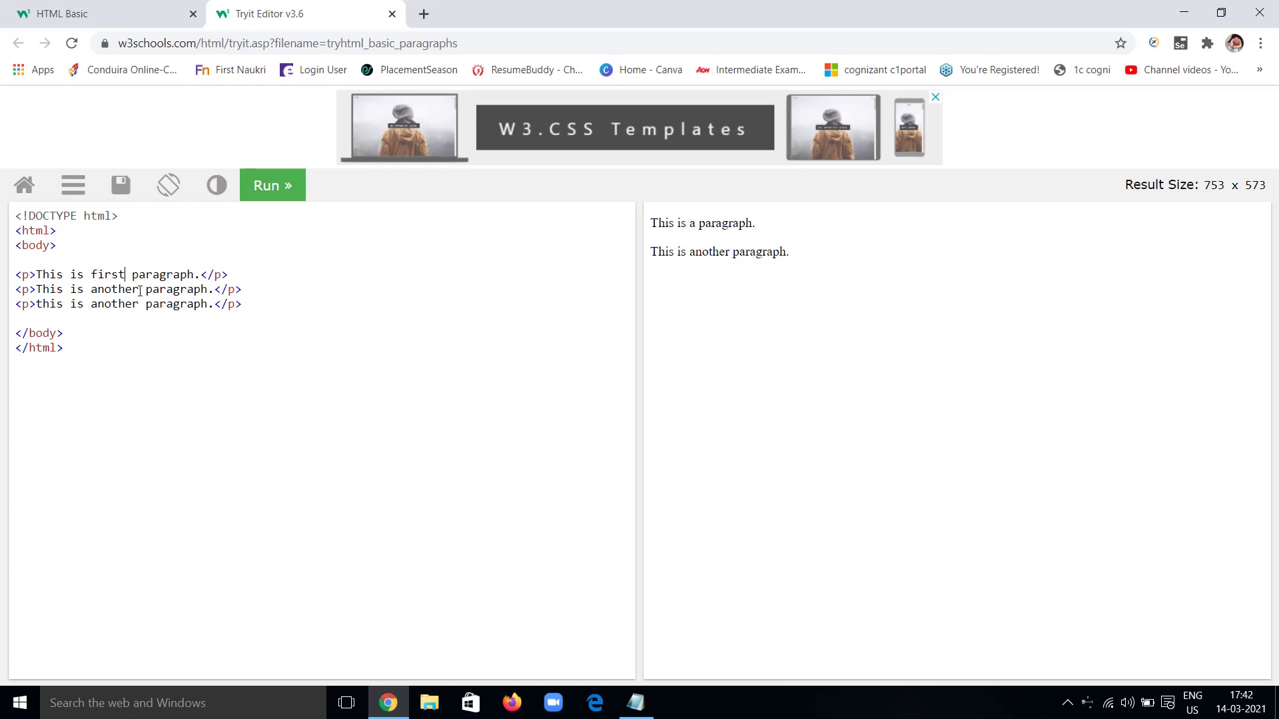
pyautogui.moveTo(140, 291); pyautogui.dragTo(91, 290)
pyautogui.press('BackSpace')
pyautogui.write('seond')
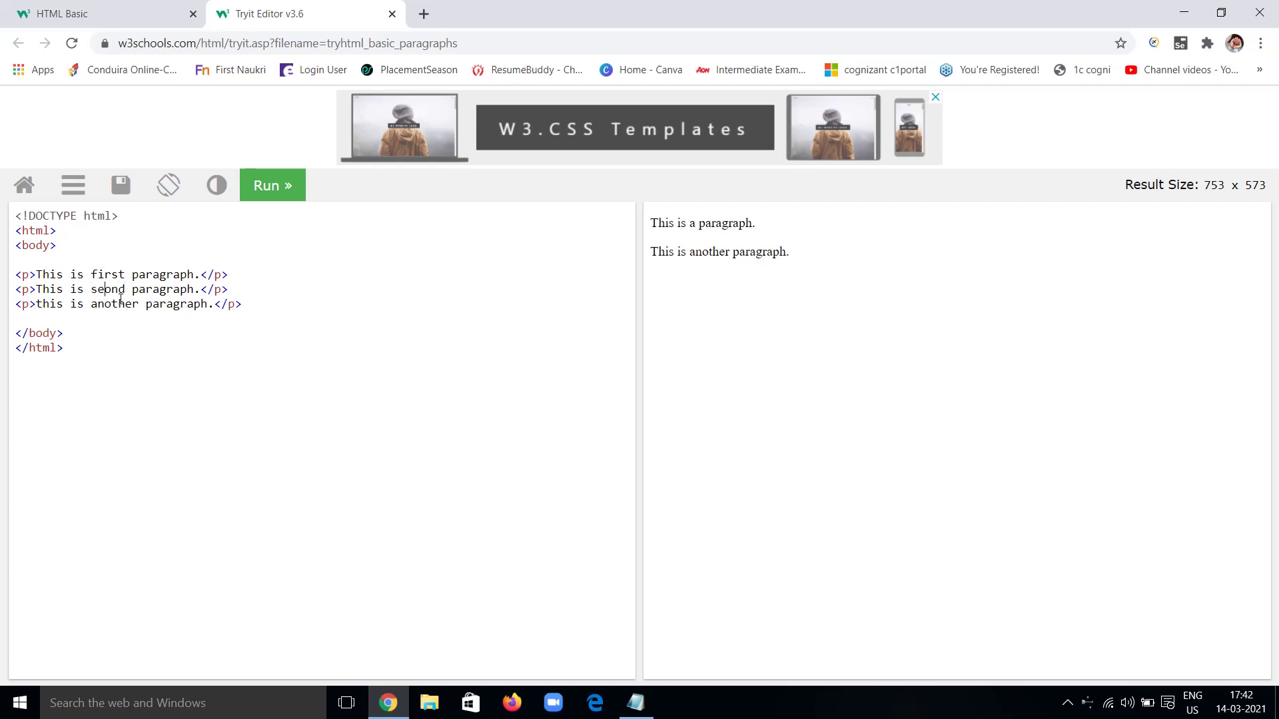
pyautogui.press('Left')
pyautogui.press('Left')
pyautogui.press('Left')
pyautogui.write('c')
pyautogui.press('Down')
pyautogui.press('BackSpace')
pyautogui.press('BackSpace')
pyautogui.press('BackSpace')
pyautogui.write('th')
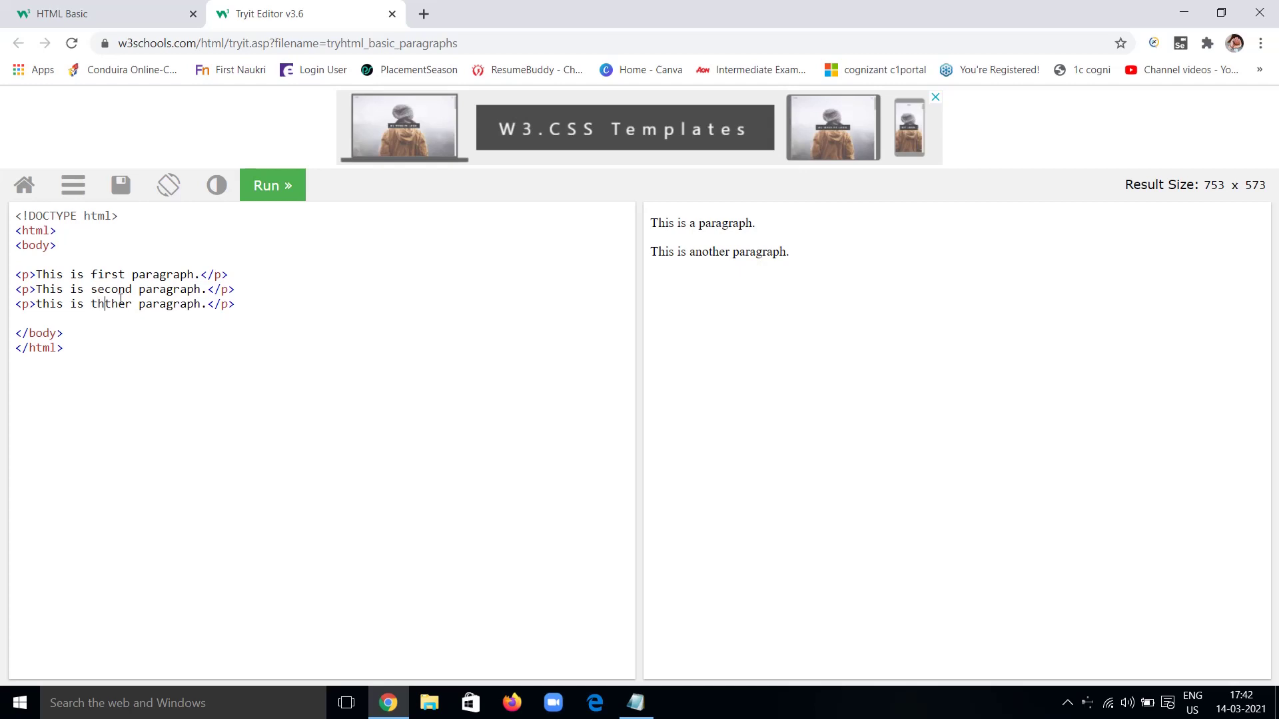
pyautogui.write('ird')
pyautogui.press('BackSpace')
pyautogui.press('BackSpace')
pyautogui.press('BackSpace')
pyautogui.press('BackSpace')
pyautogui.click(277, 188)
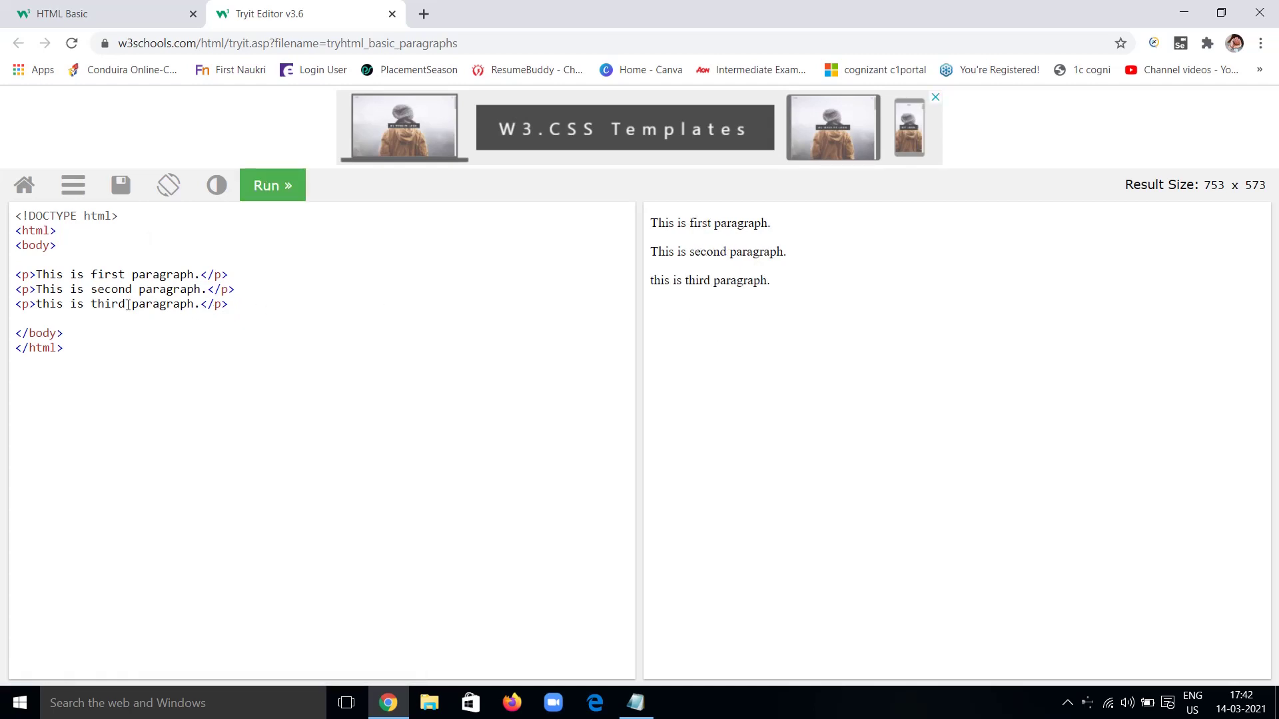
# Step: Capitalise the third paragraph to 'This is third paragraph.' and rerun
pyautogui.click(42, 303)
pyautogui.press('BackSpace')
pyautogui.write('T')
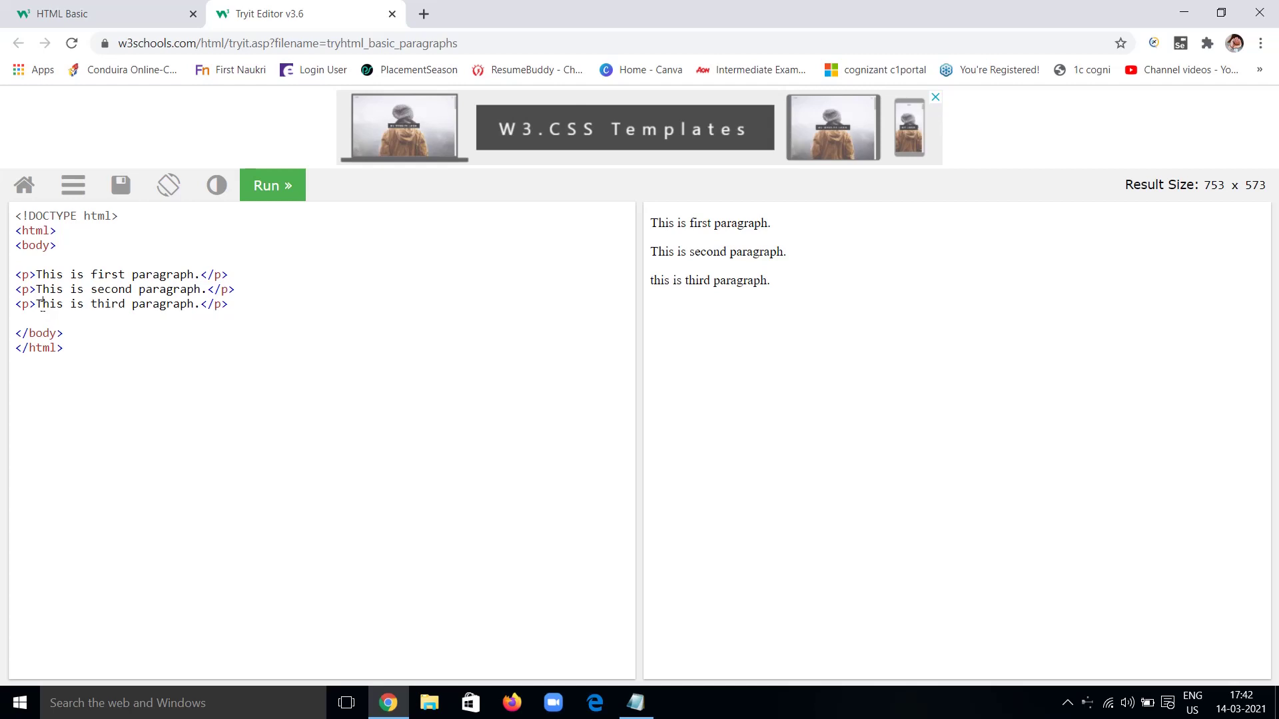
pyautogui.click(271, 192)
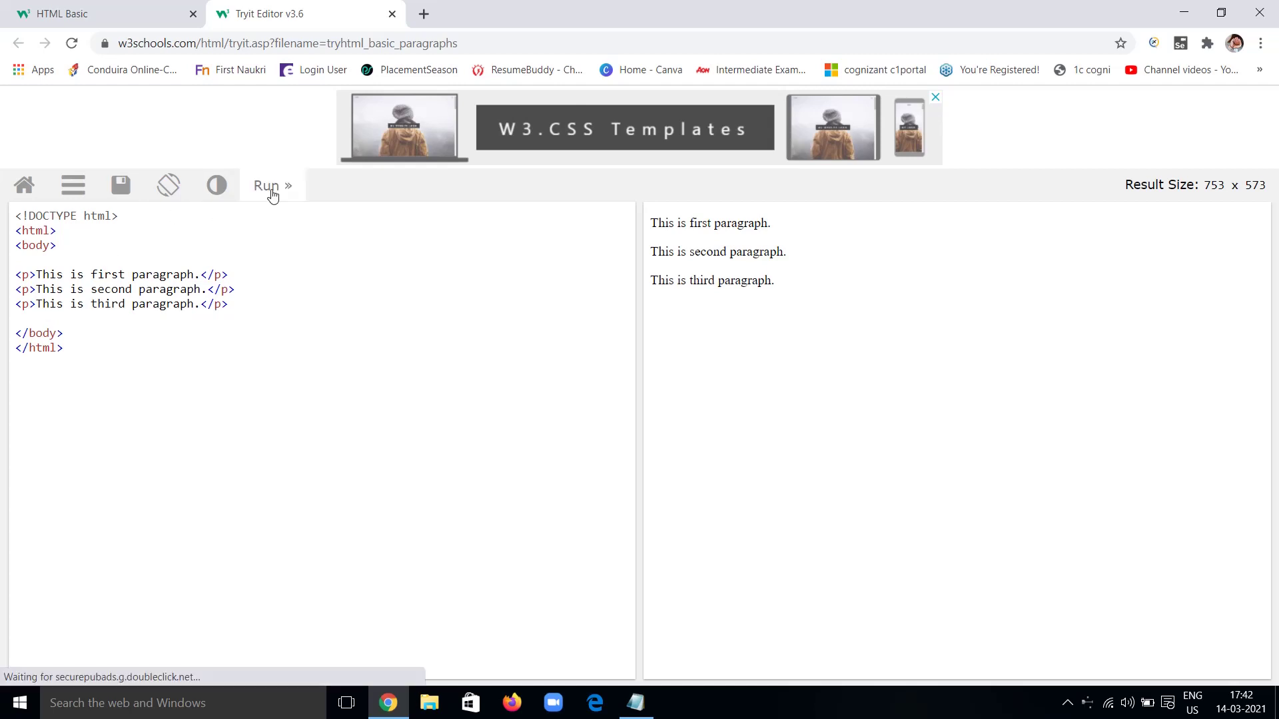
# Step: Close the paragraphs editor and scroll the lesson down to HTML Links
pyautogui.click(392, 14)
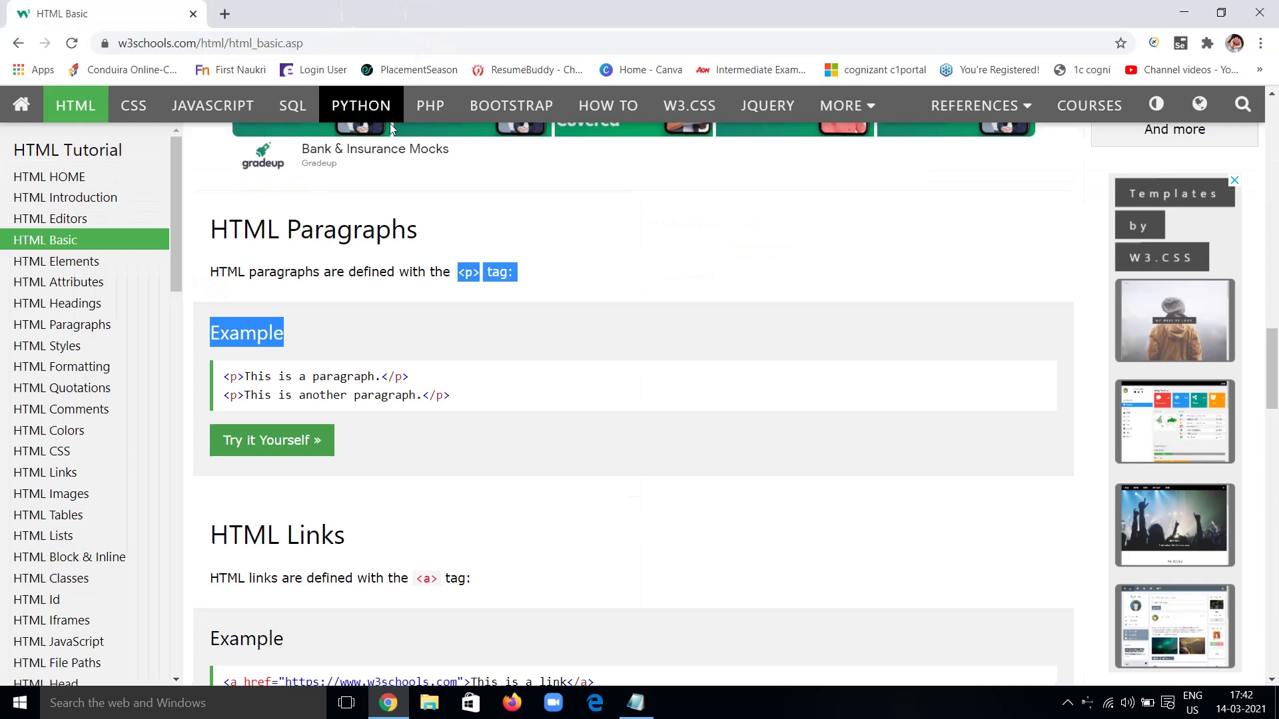
pyautogui.click(455, 516)
pyautogui.scroll(-1, 456, 515)
pyautogui.scroll(-4, 457, 514)
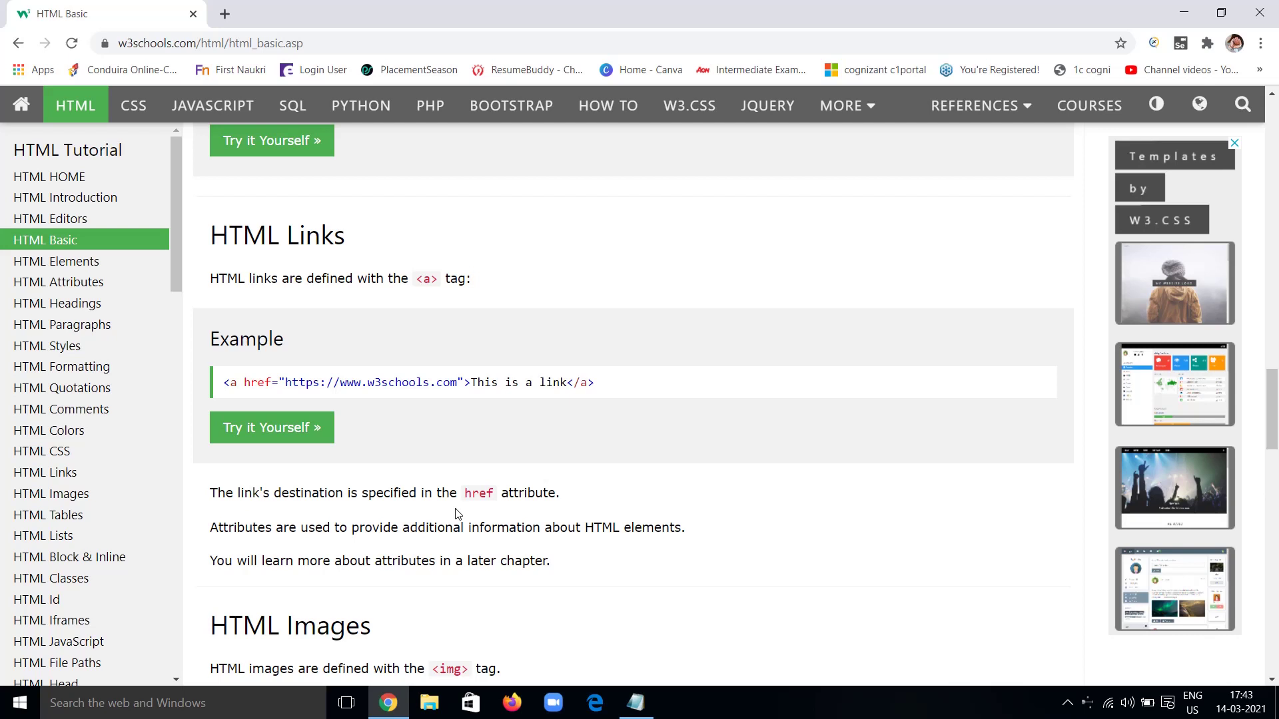
# Step: Highlight the <a> tag mention, the href attribute and the link address in the example
pyautogui.moveTo(417, 280); pyautogui.dragTo(474, 281)
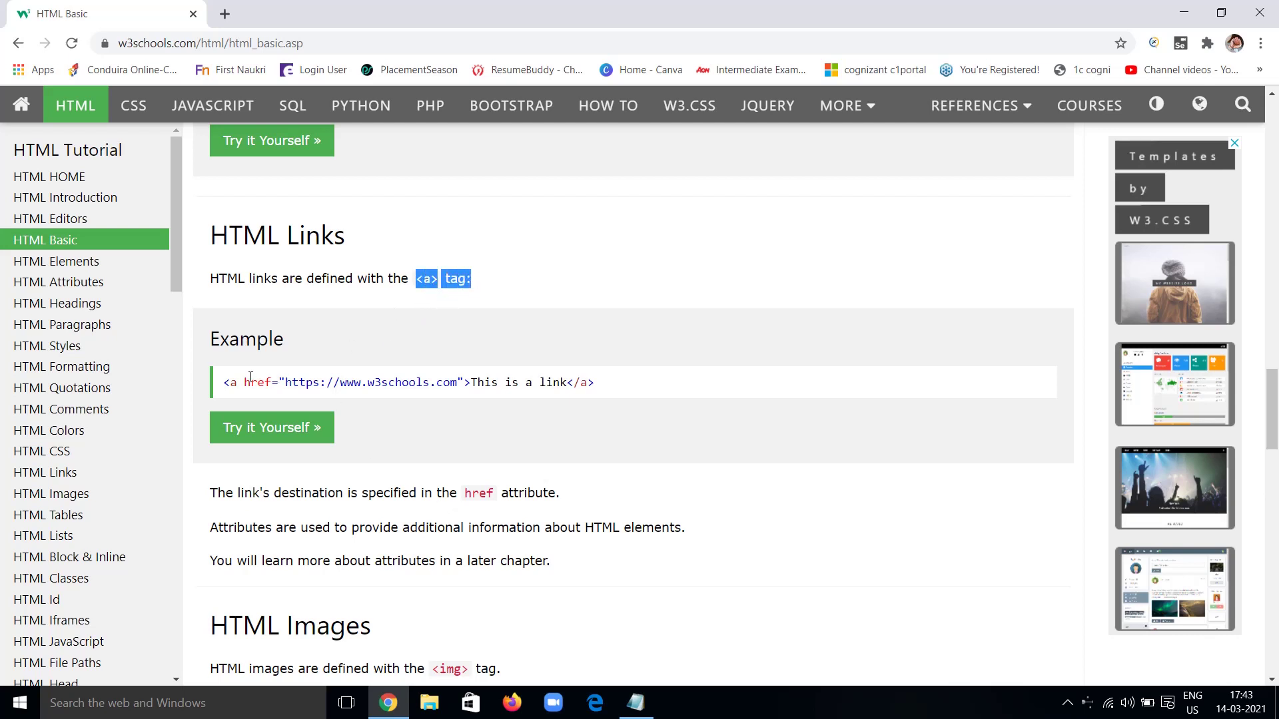
pyautogui.moveTo(223, 382); pyautogui.dragTo(613, 395)
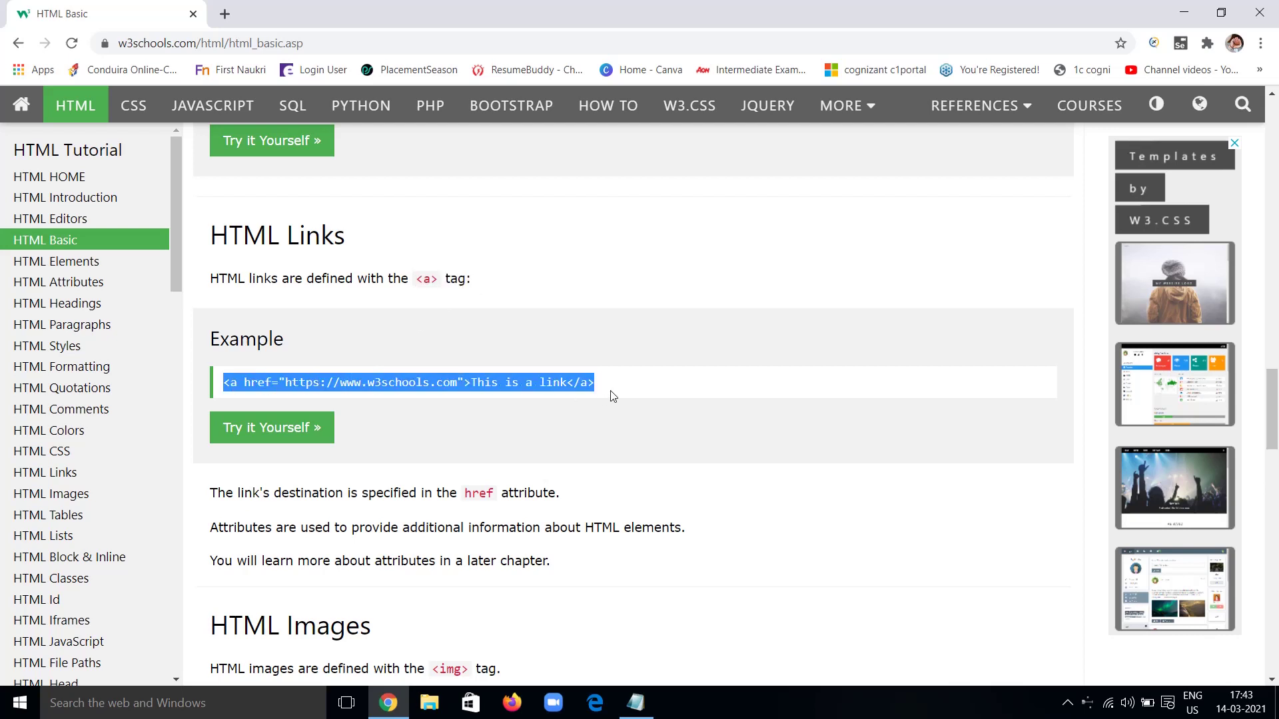
pyautogui.click(613, 395)
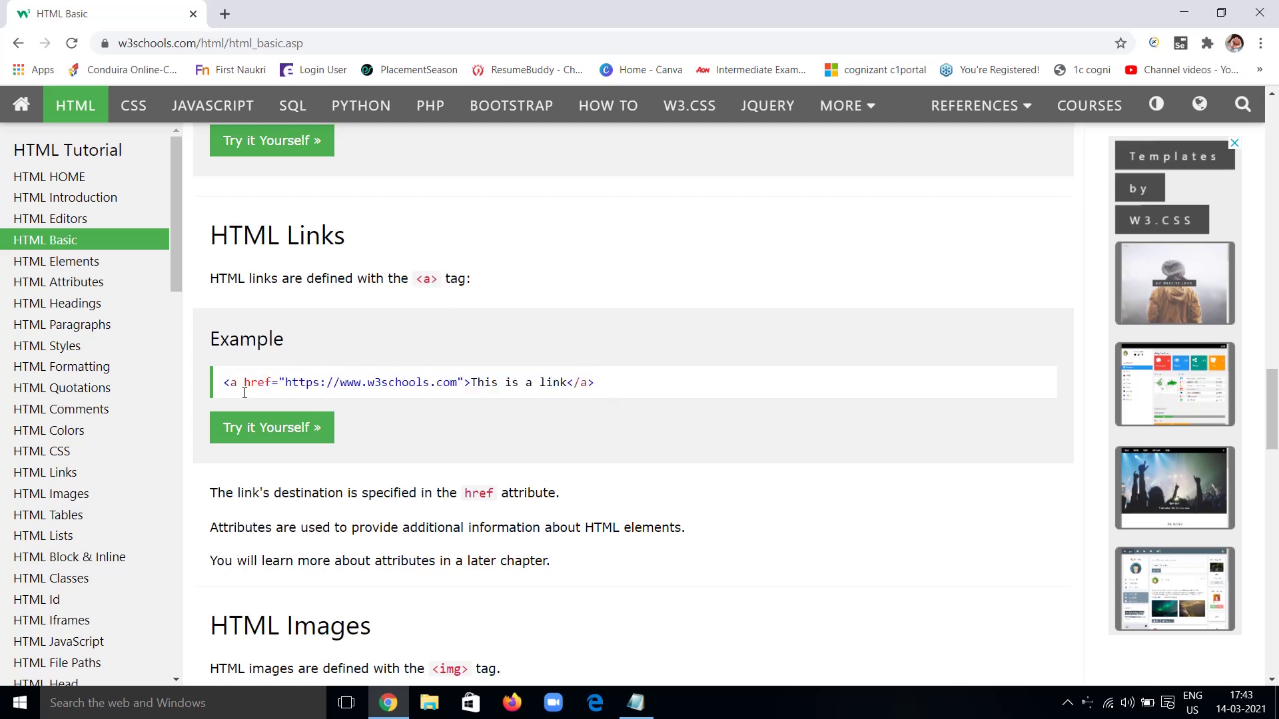
pyautogui.moveTo(244, 385); pyautogui.dragTo(464, 387)
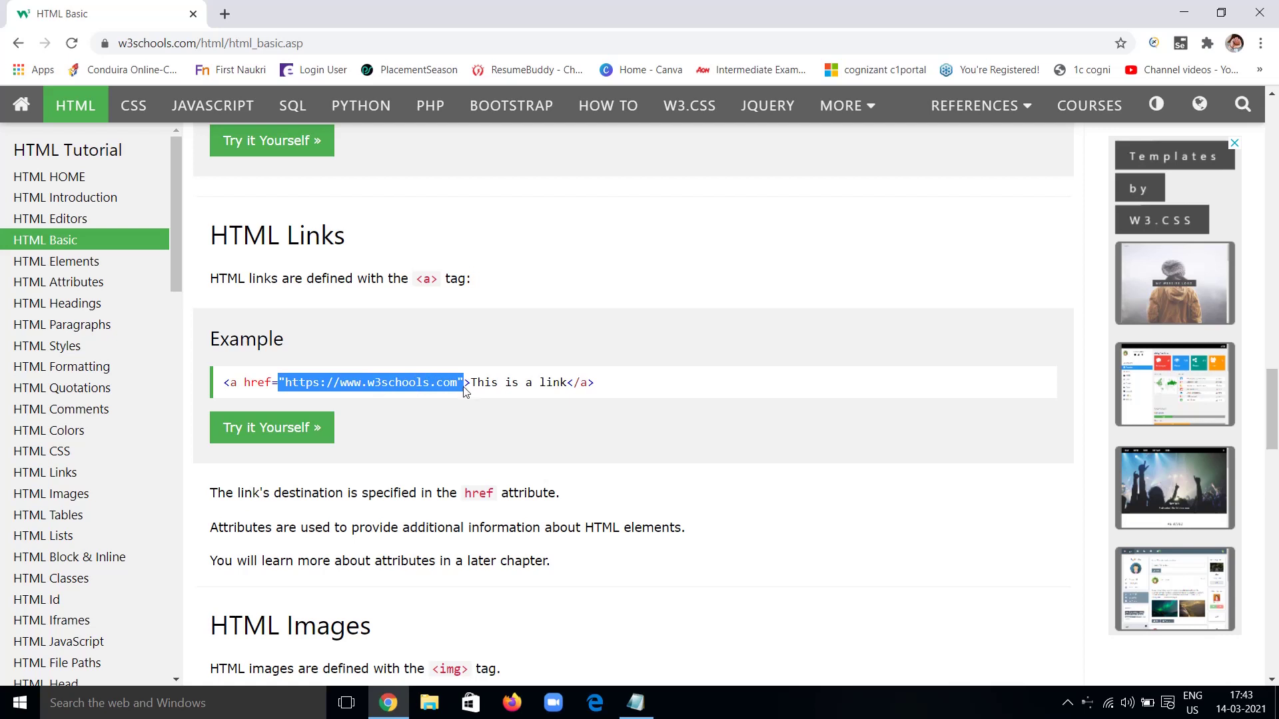
pyautogui.moveTo(464, 389); pyautogui.dragTo(566, 384)
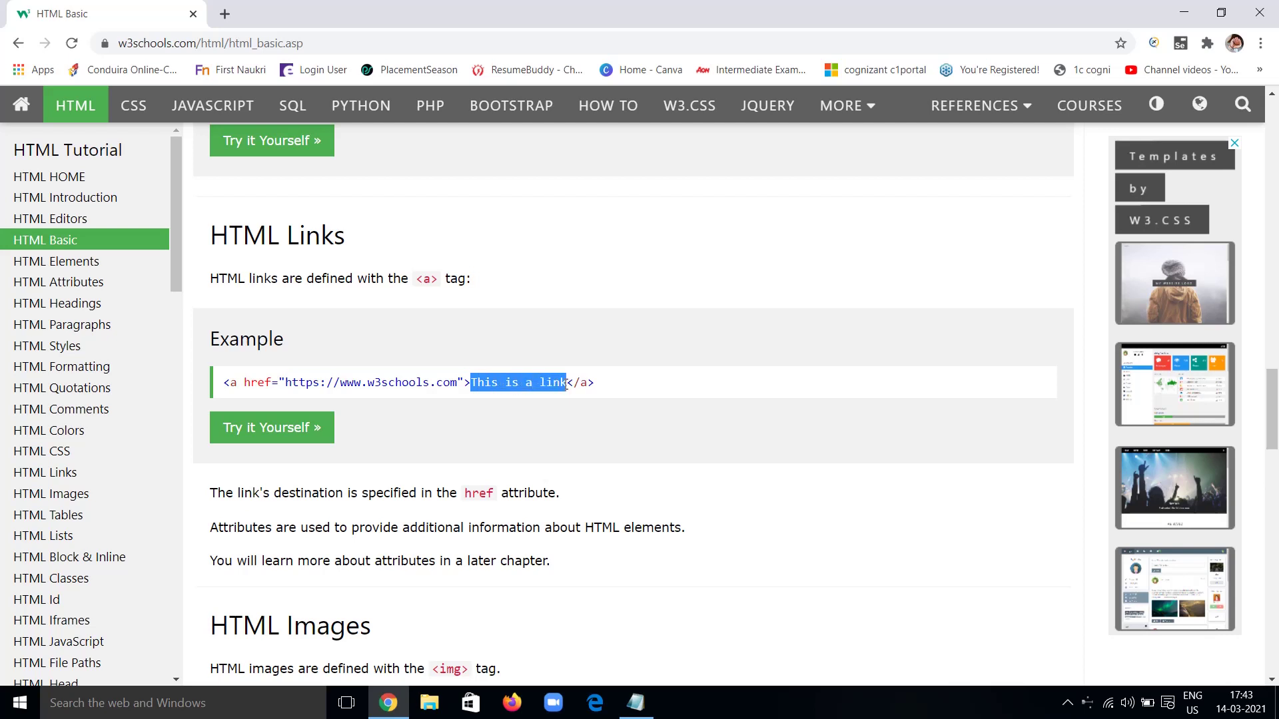
pyautogui.moveTo(470, 384); pyautogui.dragTo(563, 388)
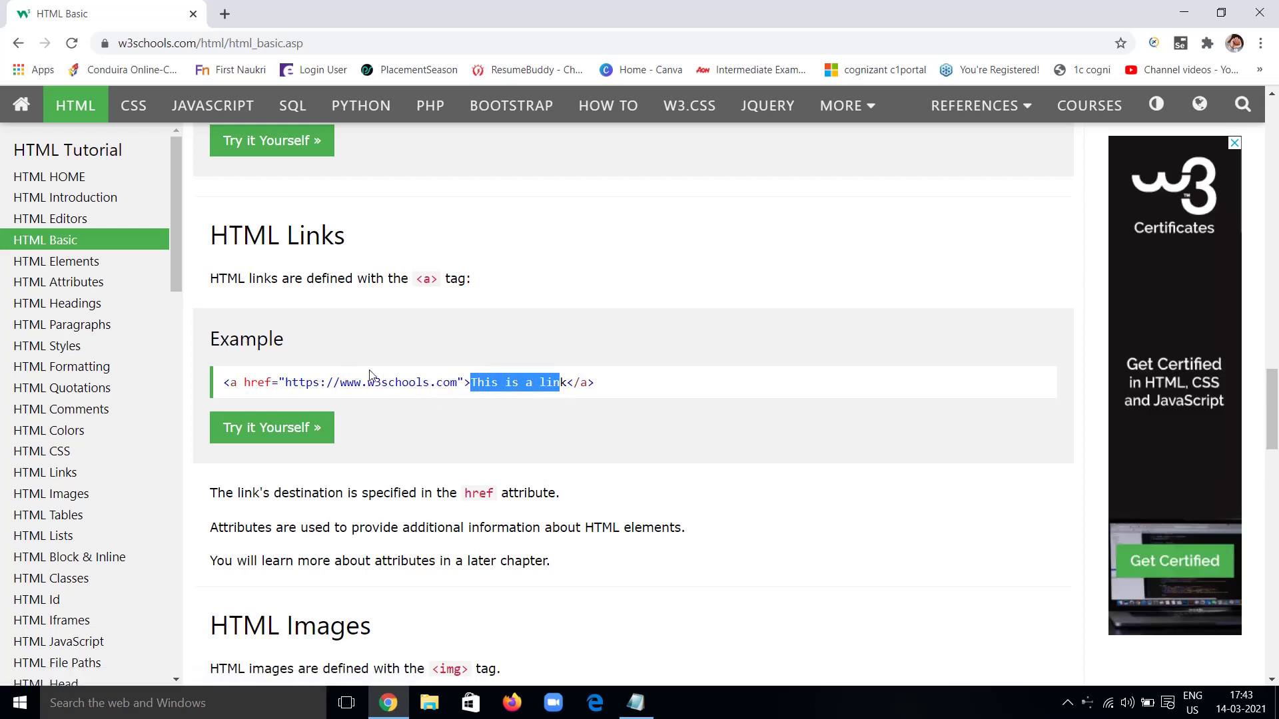
# Step: Open the links example in the Tryit Editor and mark its href and link text
pyautogui.click(277, 438)
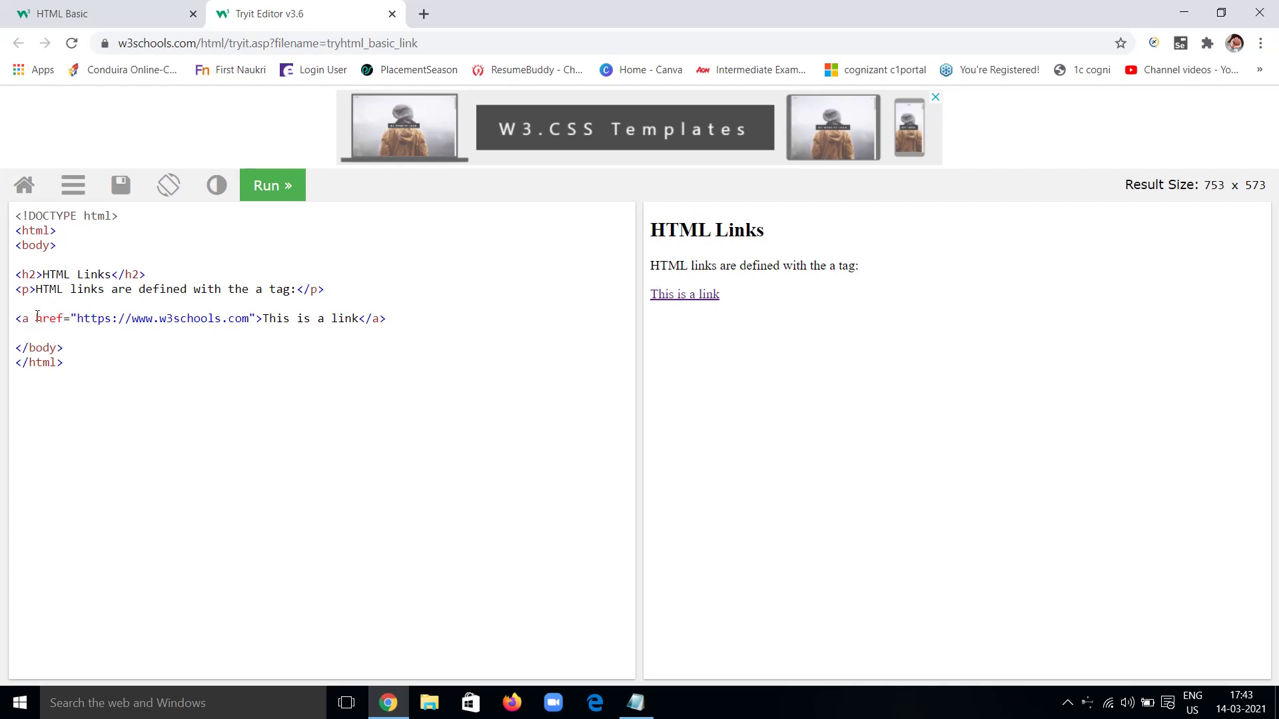
pyautogui.moveTo(36, 318); pyautogui.dragTo(253, 320)
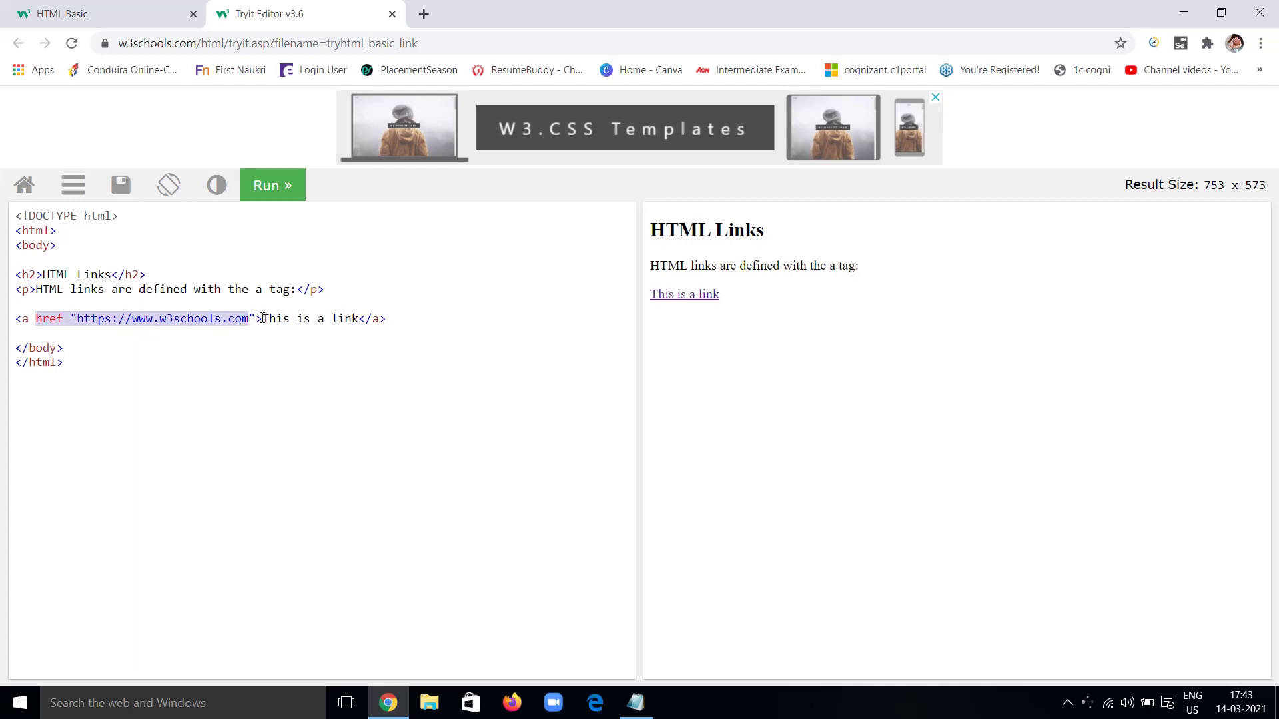
pyautogui.moveTo(262, 319); pyautogui.dragTo(357, 318)
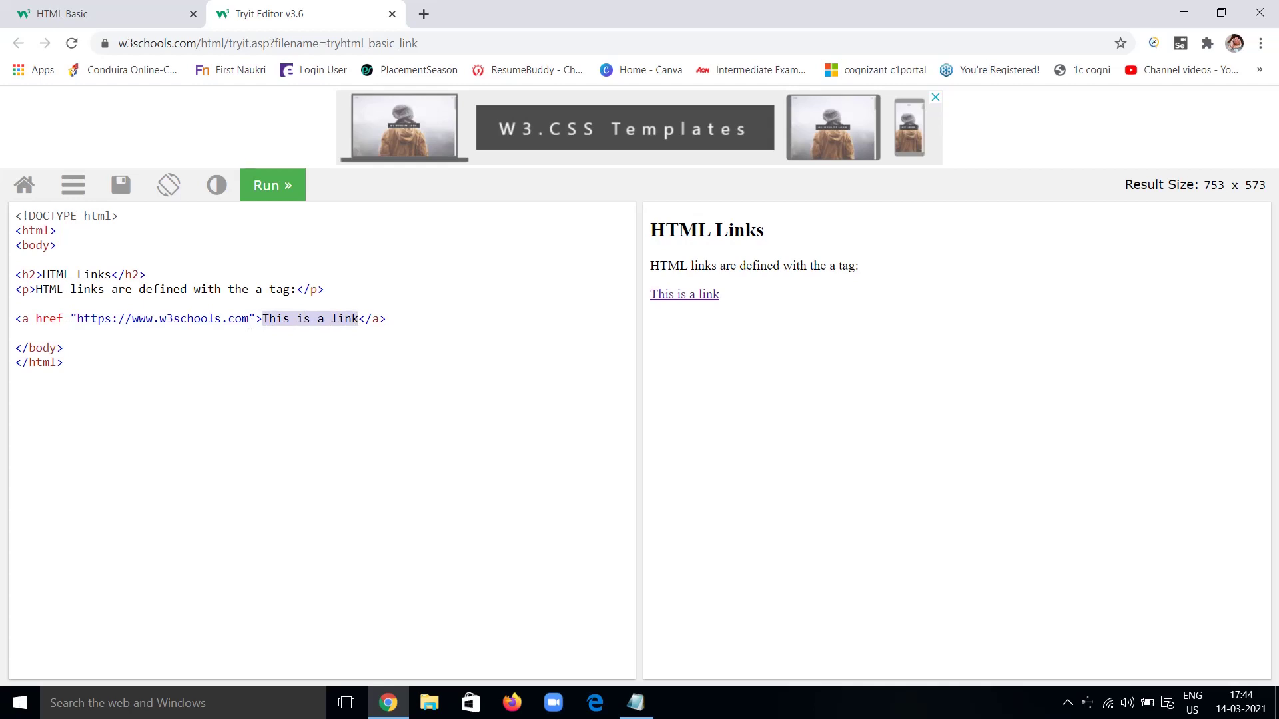
pyautogui.moveTo(254, 319); pyautogui.dragTo(104, 313)
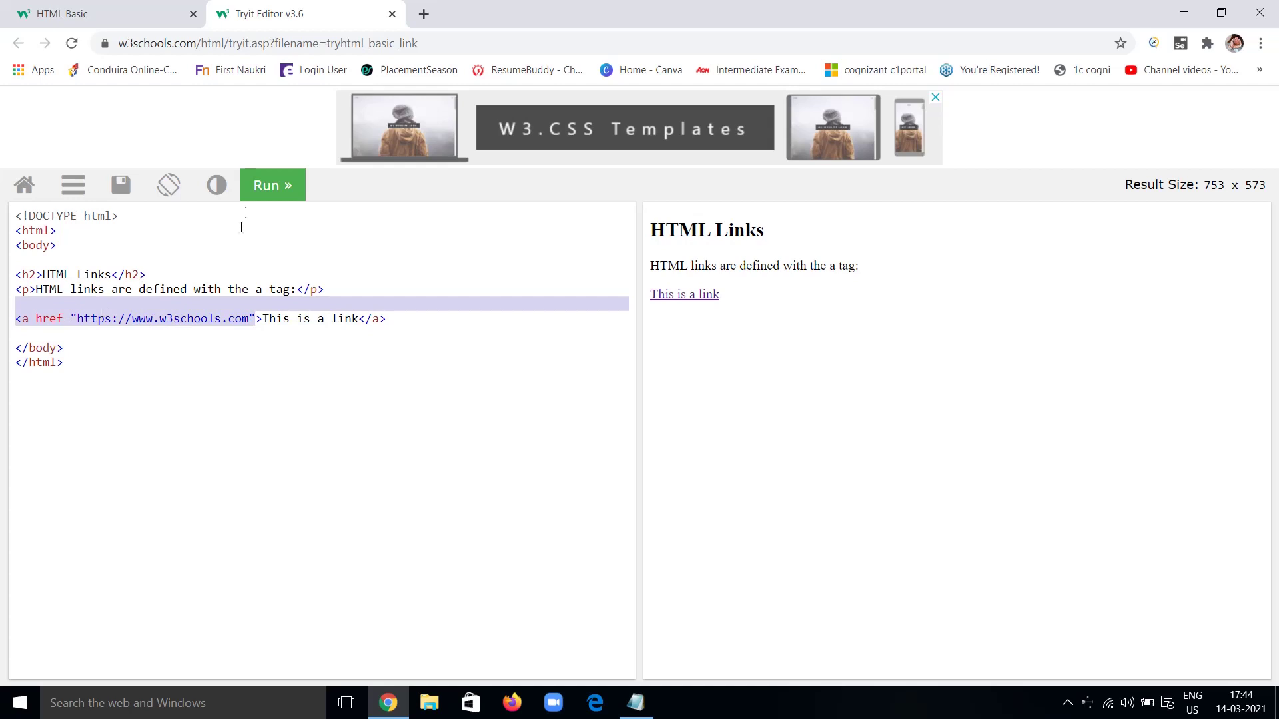
# Step: Follow the rendered 'This is a link' to load the W3Schools homepage in the result pane
pyautogui.click(689, 294)
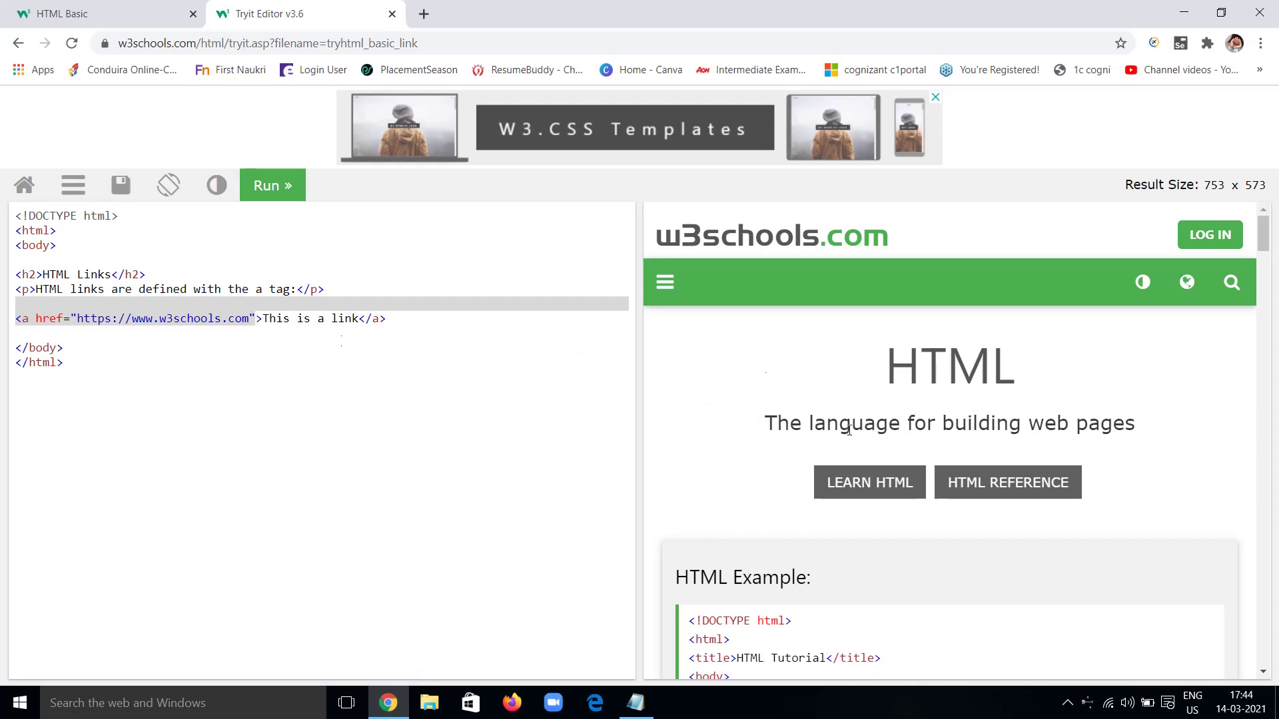
pyautogui.moveTo(1265, 241); pyautogui.dragTo(1265, 381)
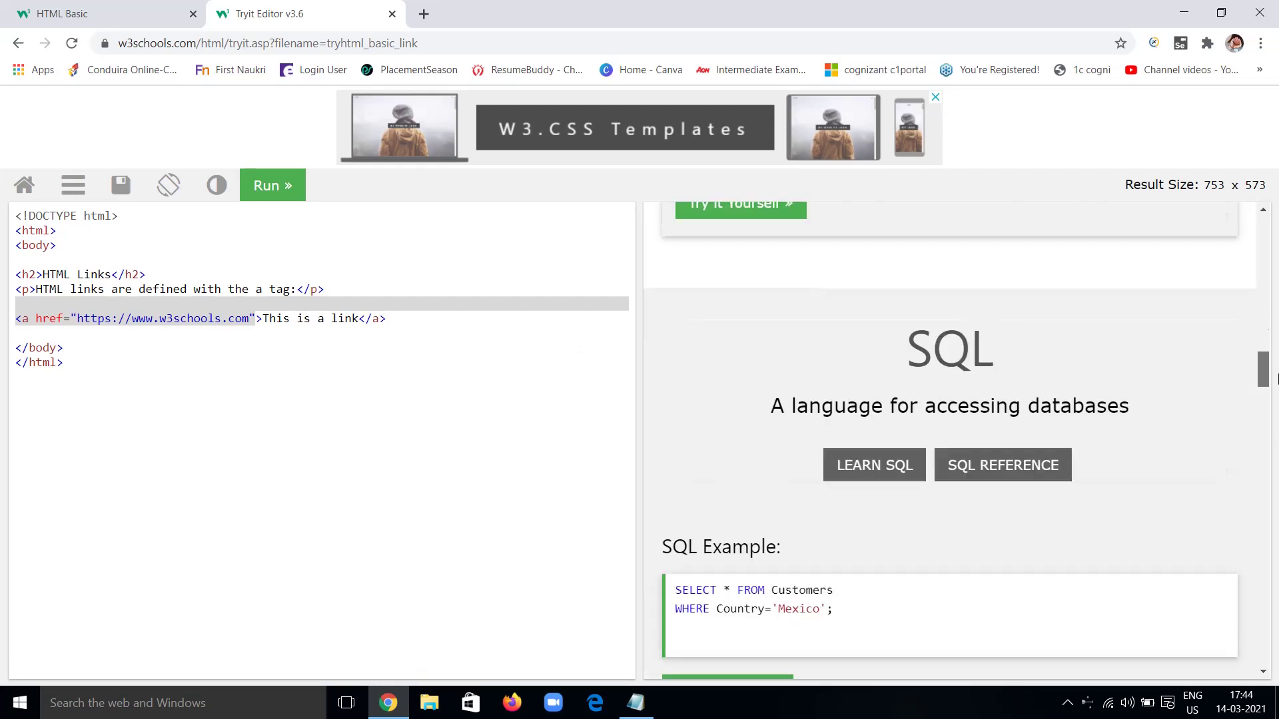
pyautogui.click(342, 250)
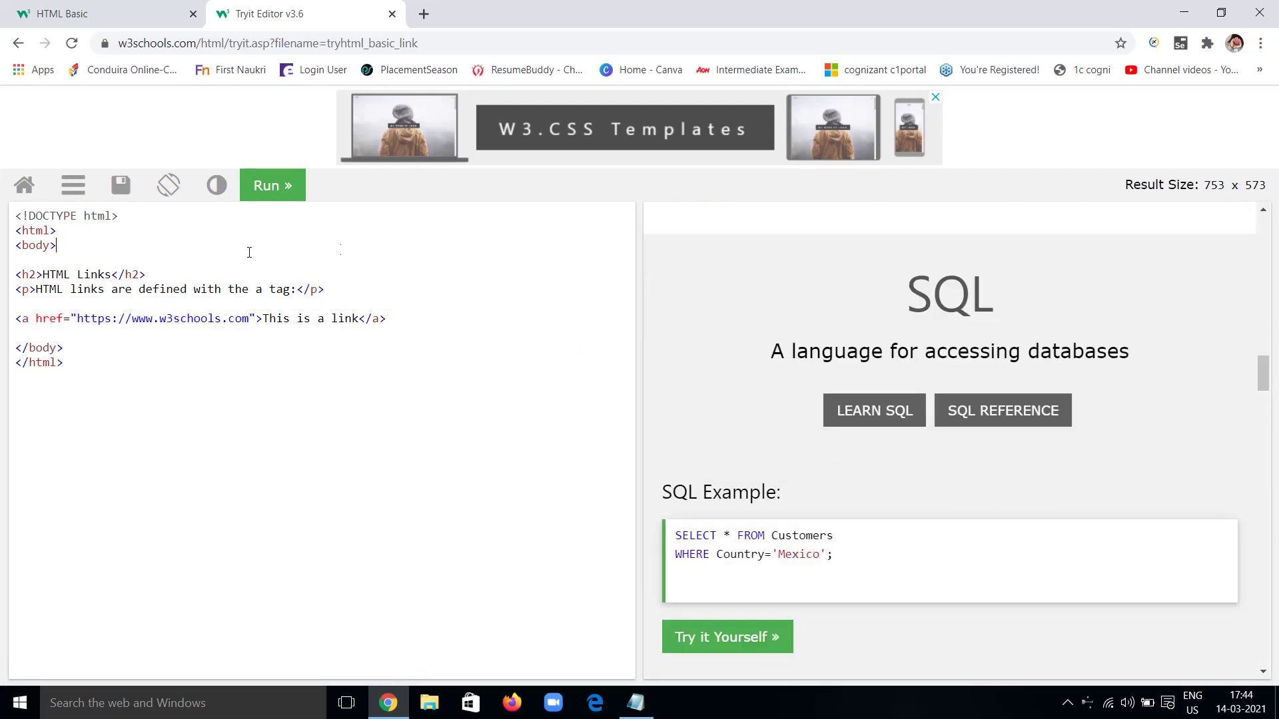
# Step: Change the heading's opening and closing <h2> tags to <h1>
pyautogui.click(35, 274)
pyautogui.press('BackSpace')
pyautogui.write('1')
pyautogui.click(140, 274)
pyautogui.press('BackSpace')
pyautogui.write('1')
# Step: Replace the link text with 'Click here', run it, and test the link in the result
pyautogui.moveTo(360, 319); pyautogui.dragTo(263, 320)
pyautogui.press('BackSpace')
pyautogui.write('Click here')
pyautogui.click(288, 193)
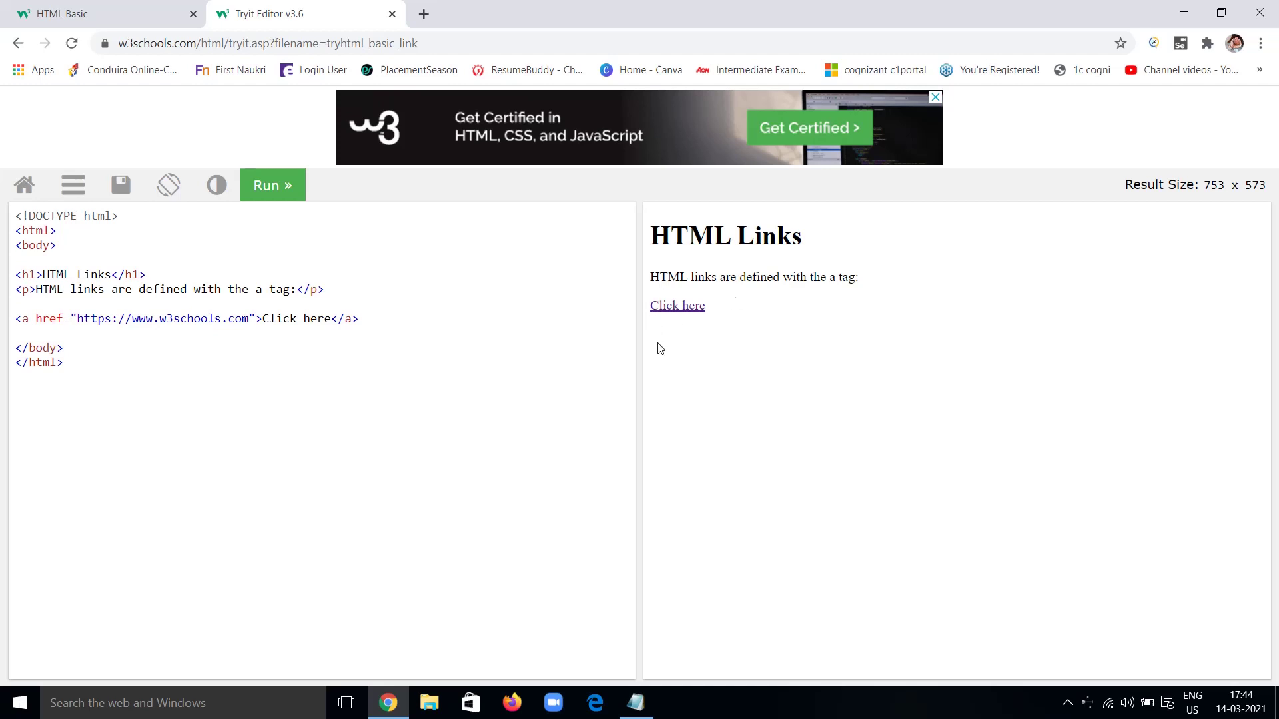
pyautogui.click(676, 313)
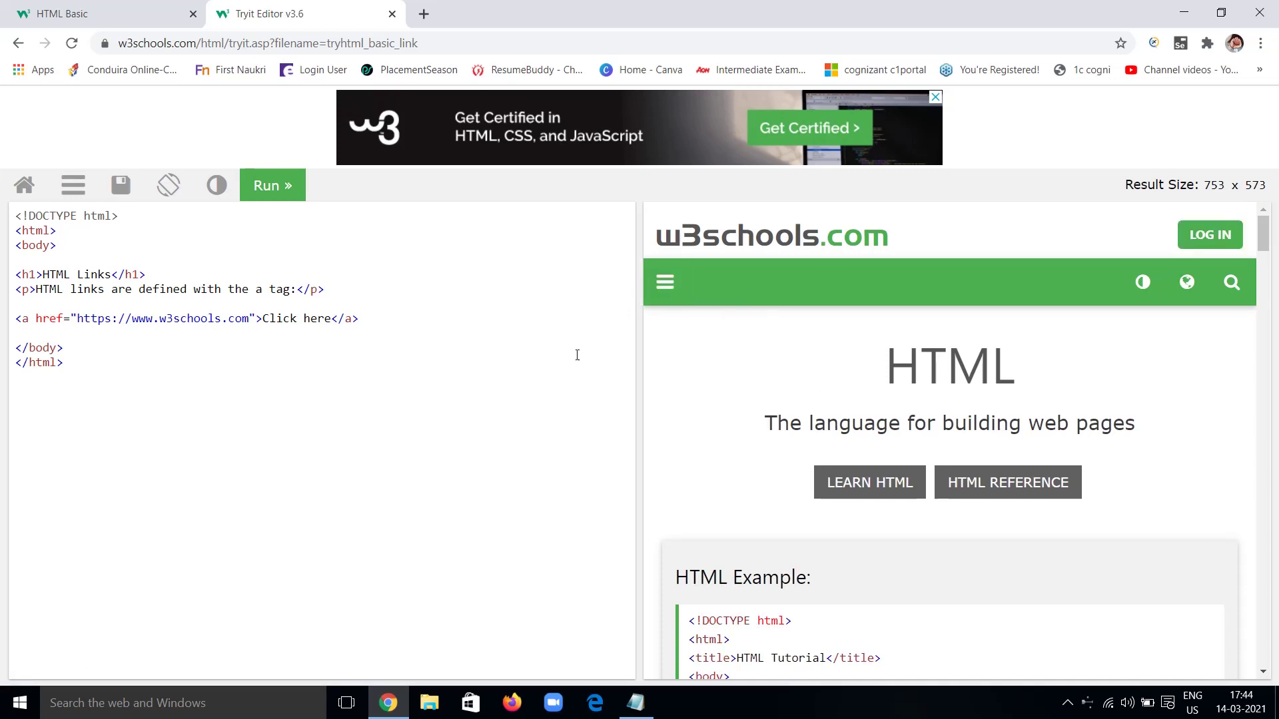
pyautogui.click(263, 193)
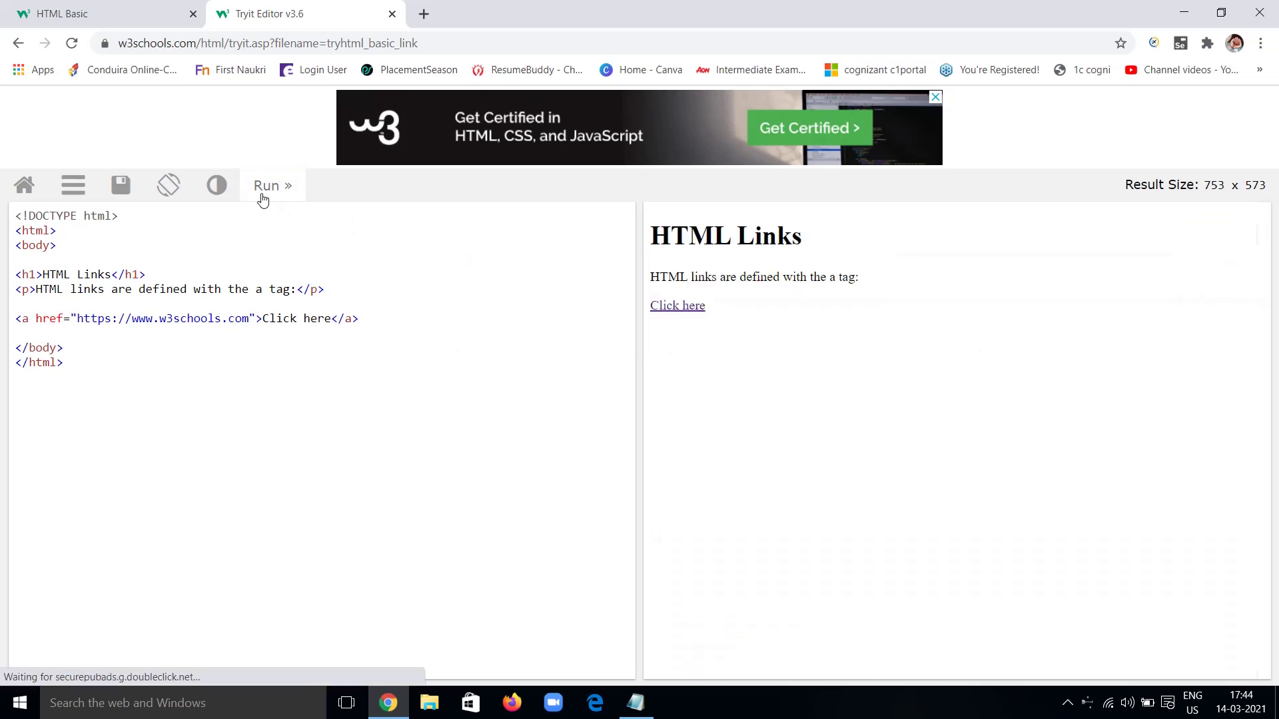